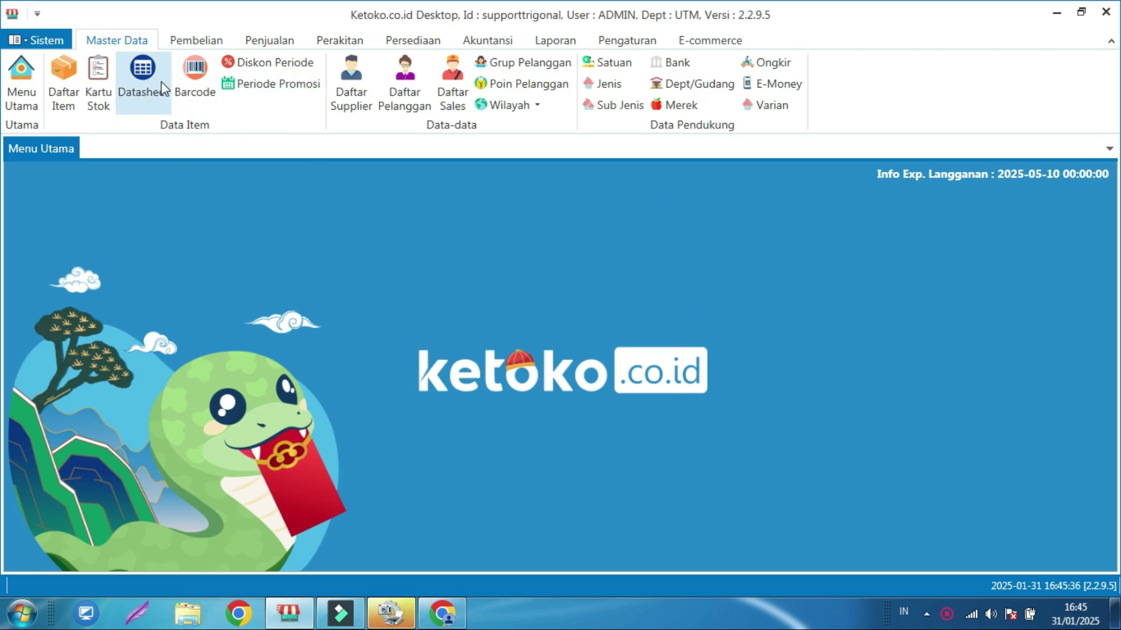
- Start a new Dept/Gudang record with code JKT and function Cabang
left_click(687, 89)
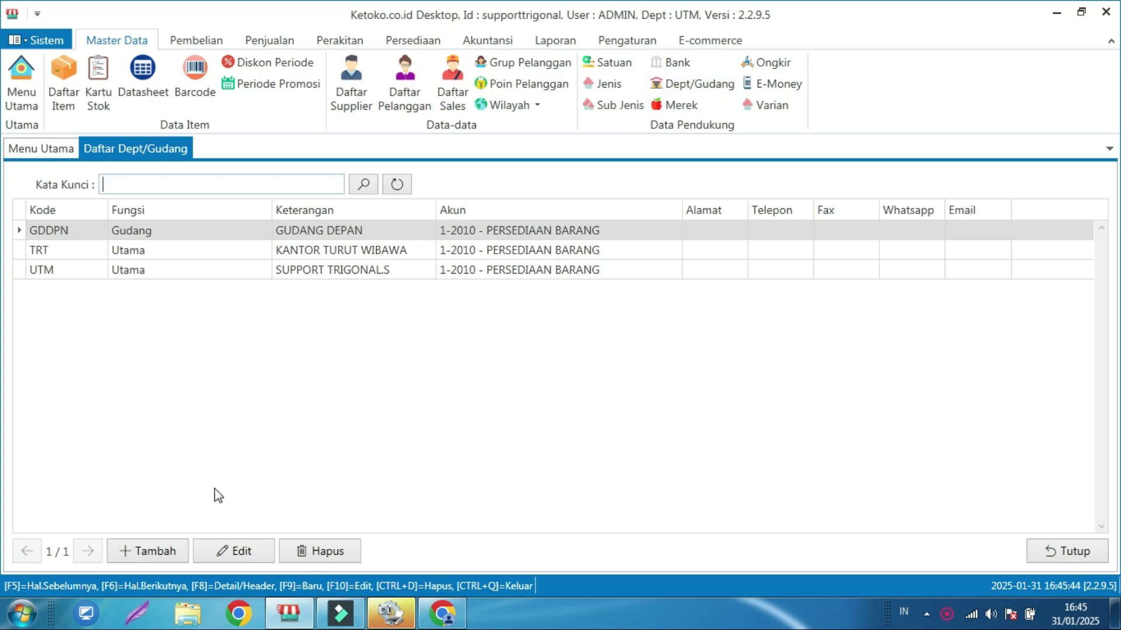
left_click(156, 552)
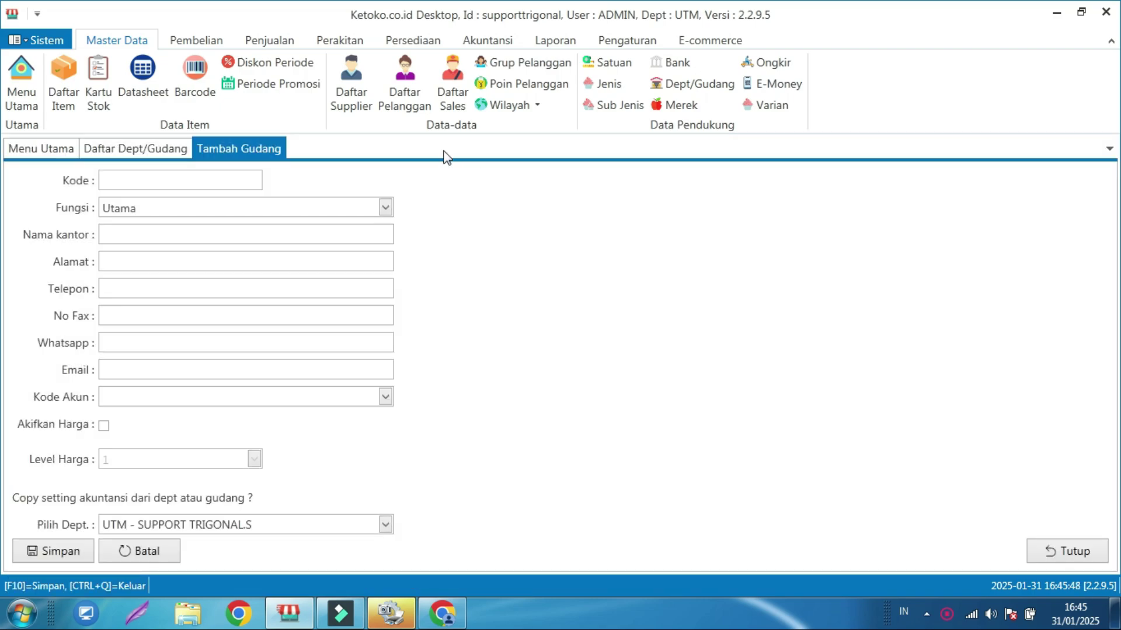
left_click(232, 181)
type("JKT")
left_click(385, 208)
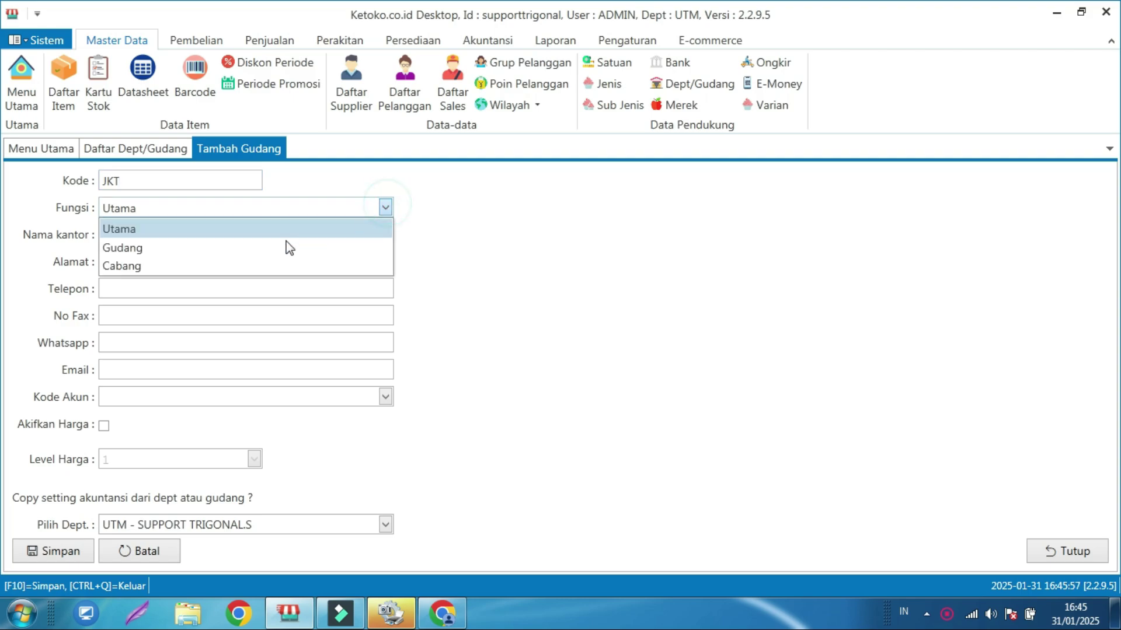
left_click(142, 266)
- Fill in the office name CABANG JAKARTA, the branch address and the branch e-mail
left_click(170, 233)
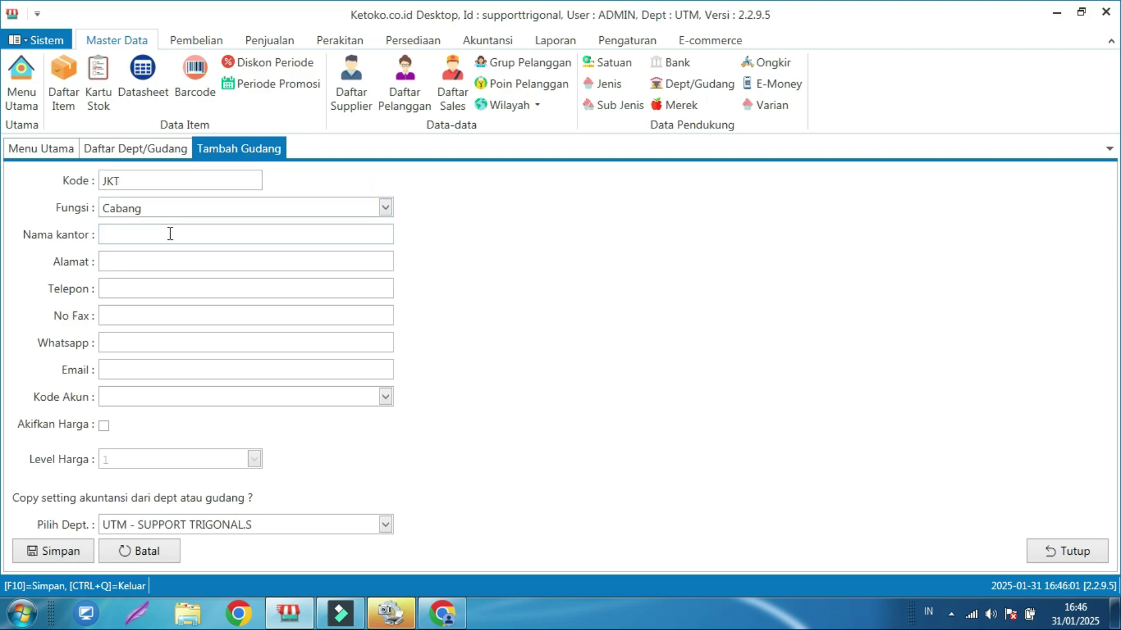
type("J")
type("ABANG JAKARTA")
left_click(180, 261)
type("Jl.Pinangranti")
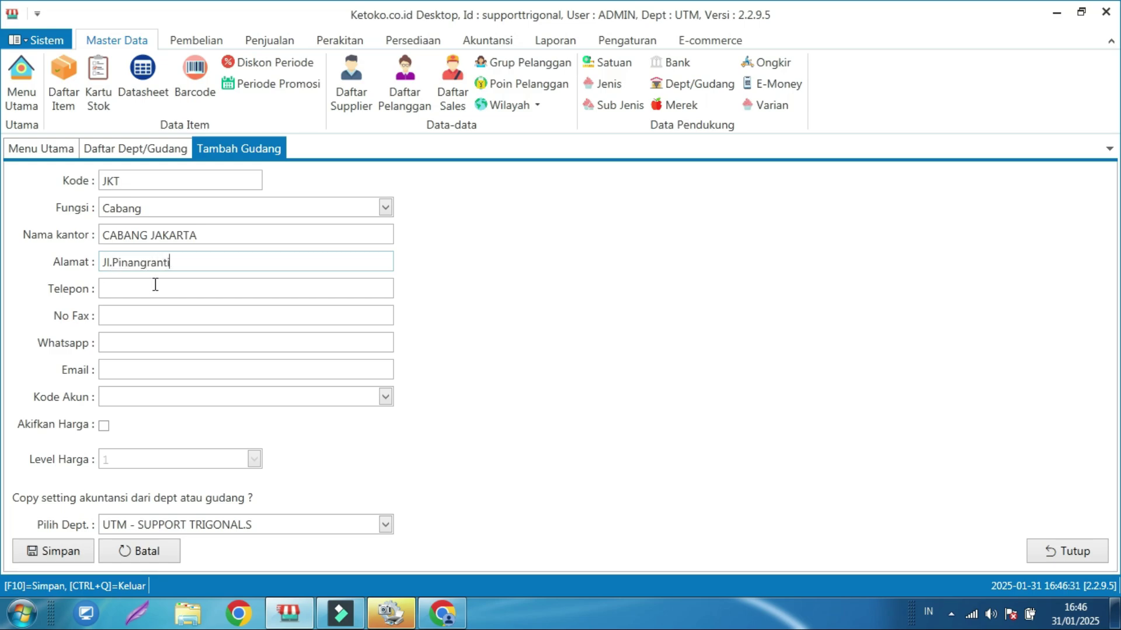
left_click(171, 315)
left_click(168, 288)
left_click(165, 336)
left_click(183, 371)
- Set Kode Akun to 1-2030 - CABANG A, tick Akifkan Harga and keep Level Harga at 1
left_click(386, 398)
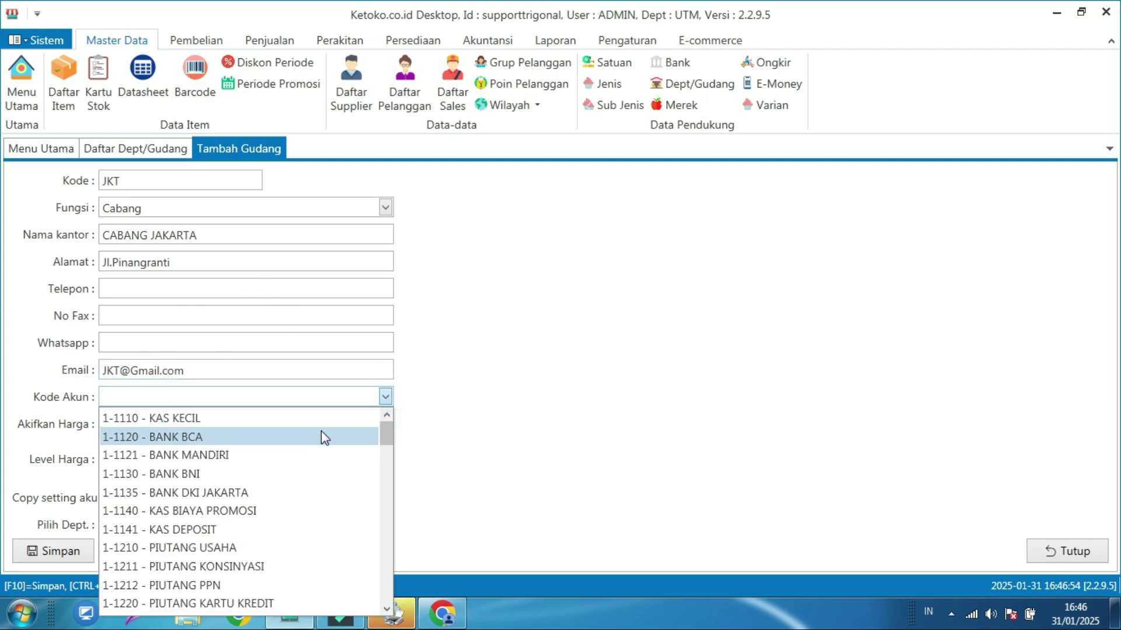
scroll(303, 453, "down", 4)
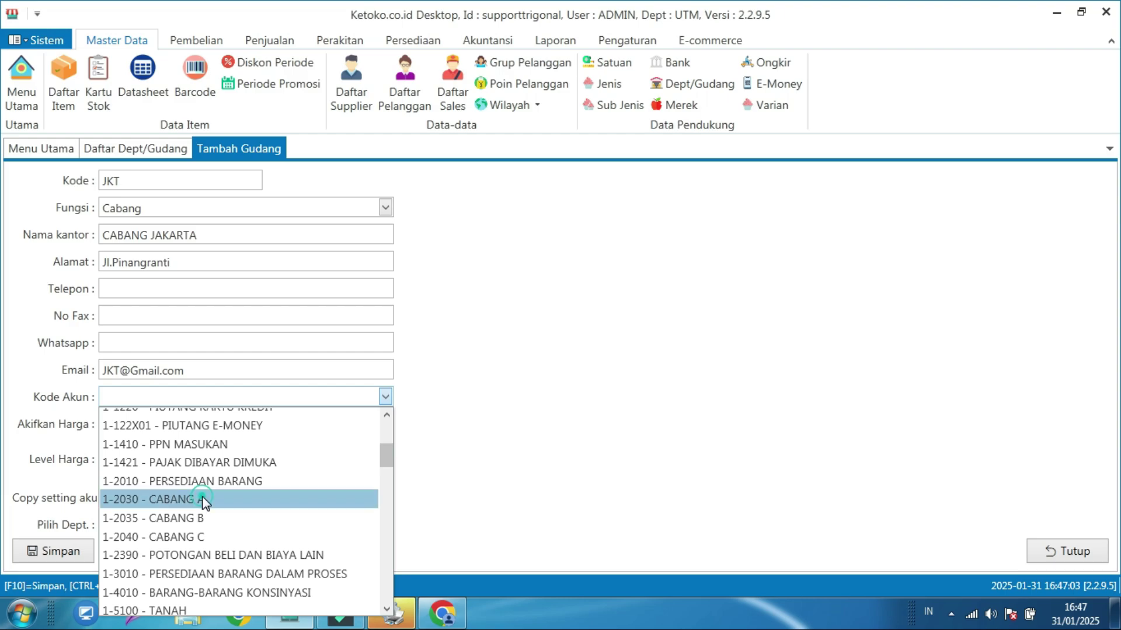
left_click(204, 500)
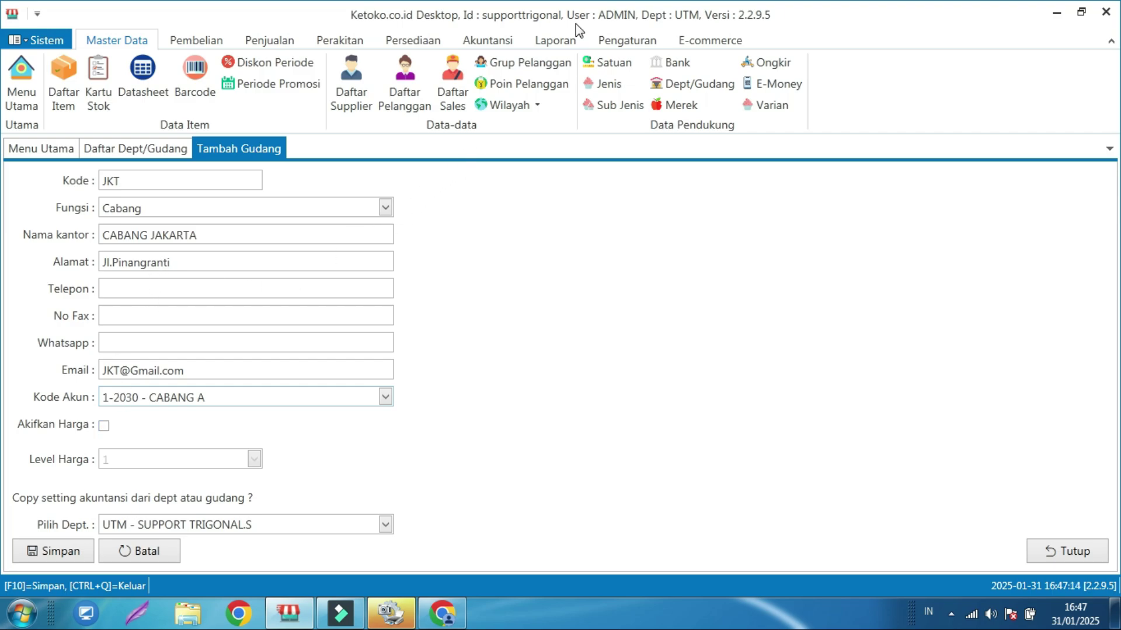
left_click(105, 426)
left_click(254, 460)
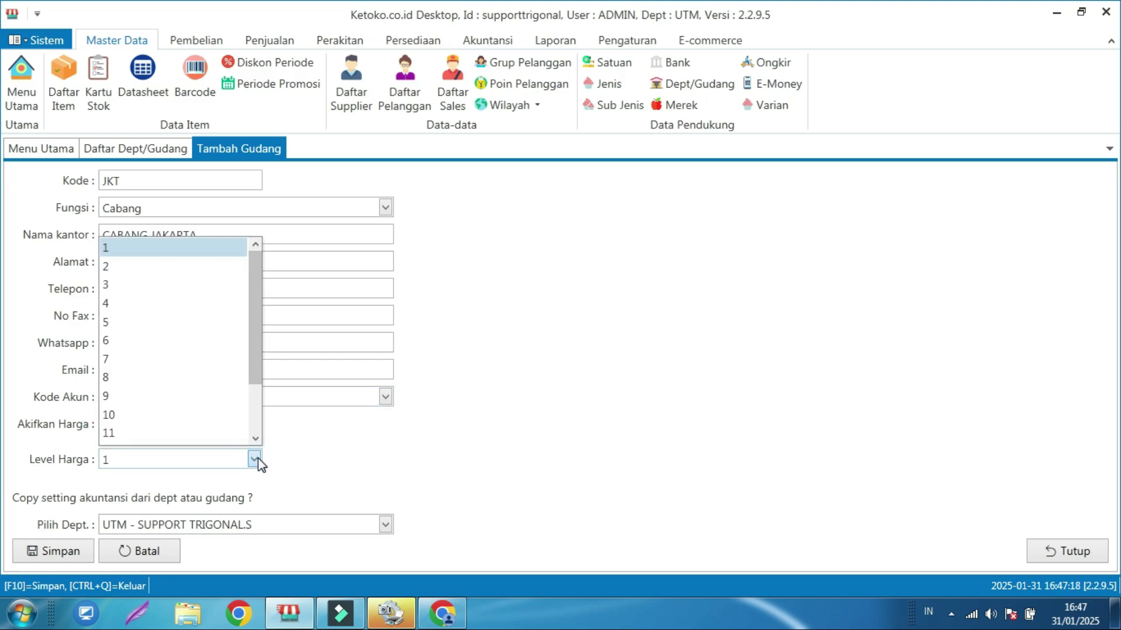
left_click(255, 459)
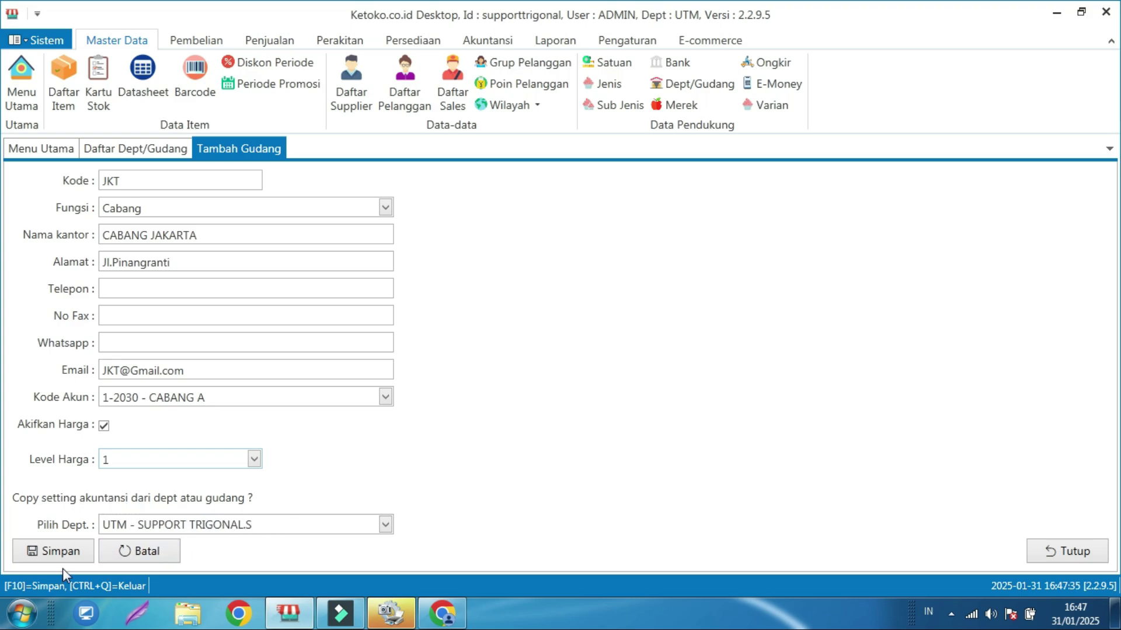
- Save the JKT branch record, confirm the success message and close the warehouse form
left_click(73, 554)
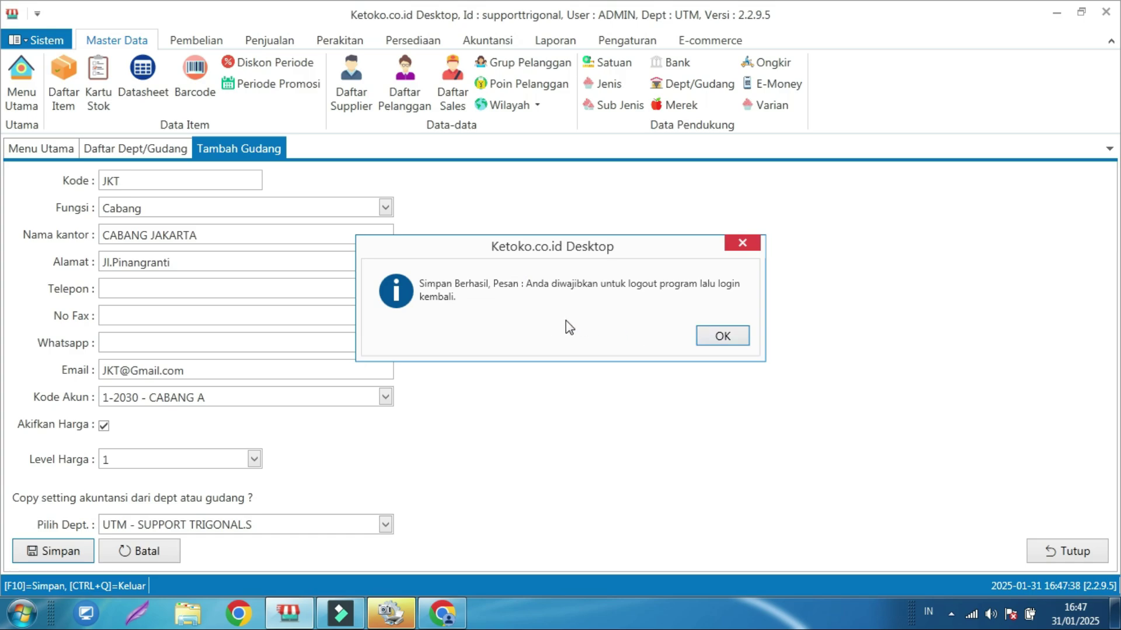
left_click(721, 336)
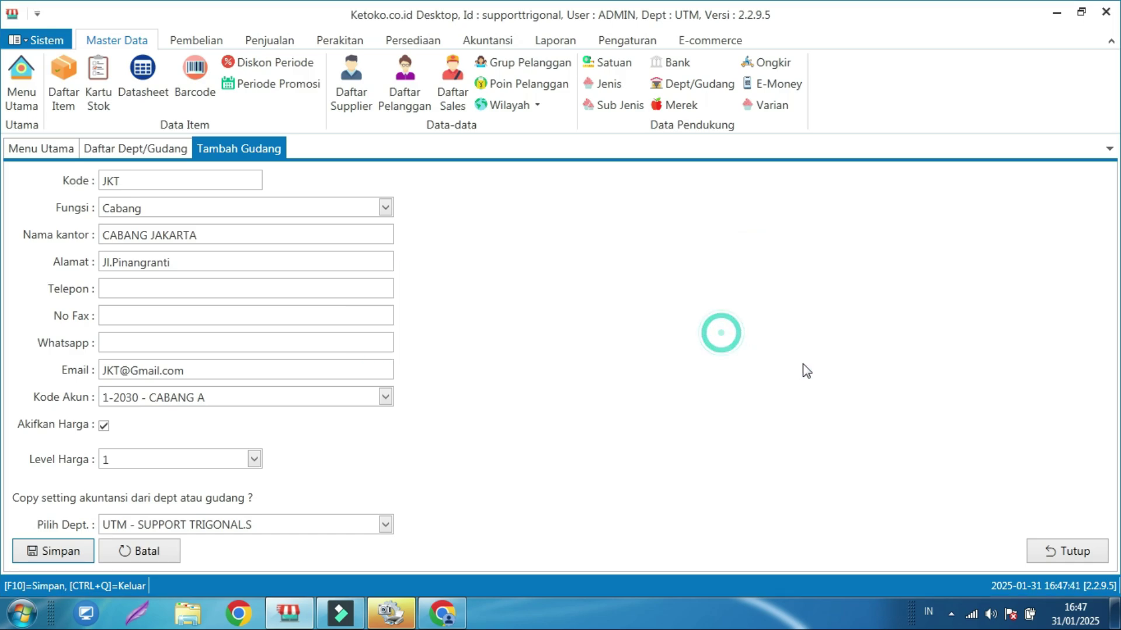
left_click(1044, 553)
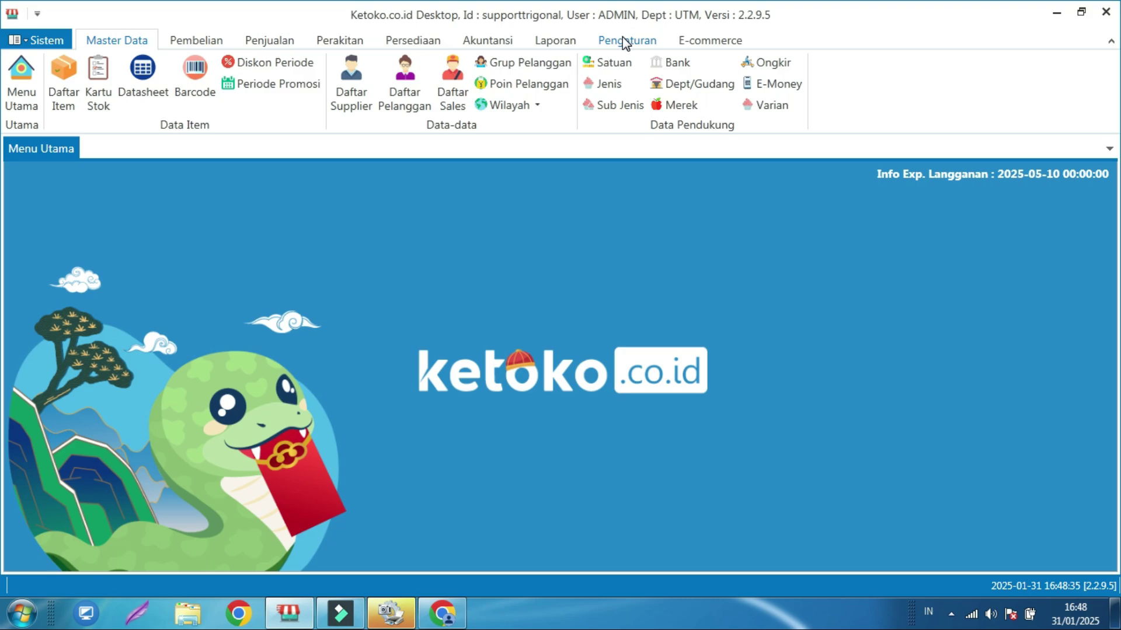
- Enable Binding Data Alamat Sesuai Login Kantor in Pengaturan Umum and save the settings
left_click(625, 40)
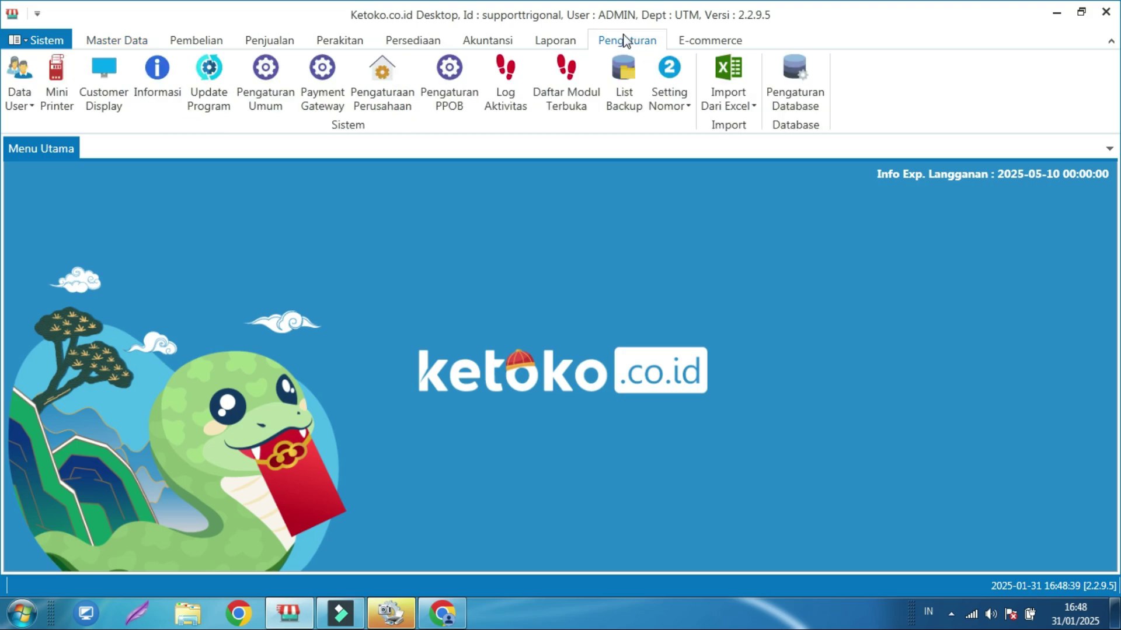
left_click(277, 88)
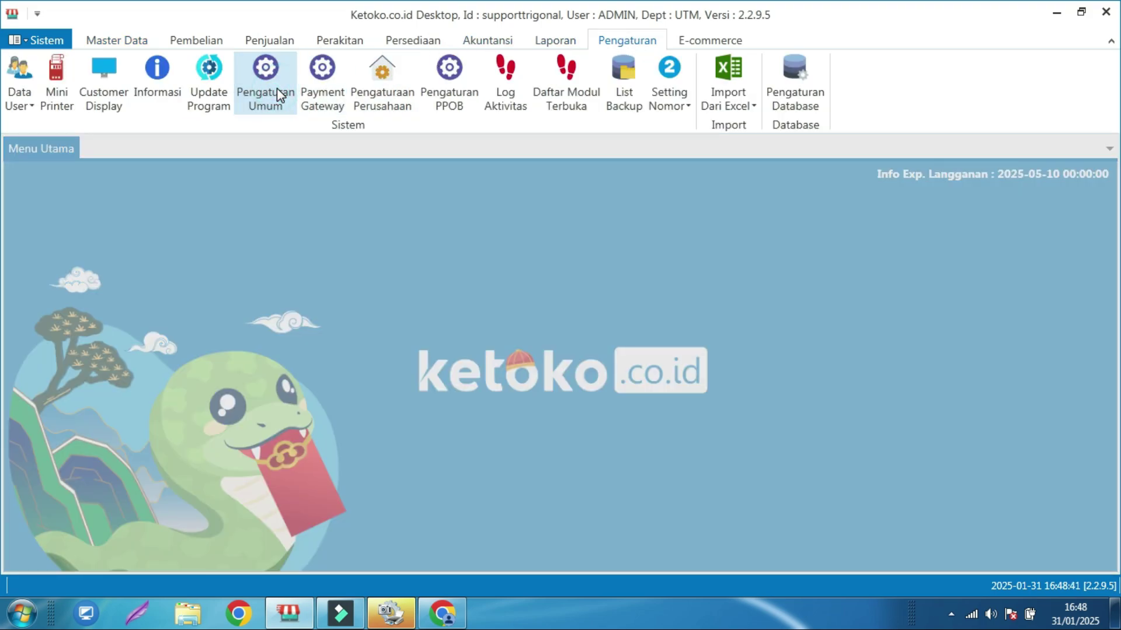
scroll(366, 352, "down", 1)
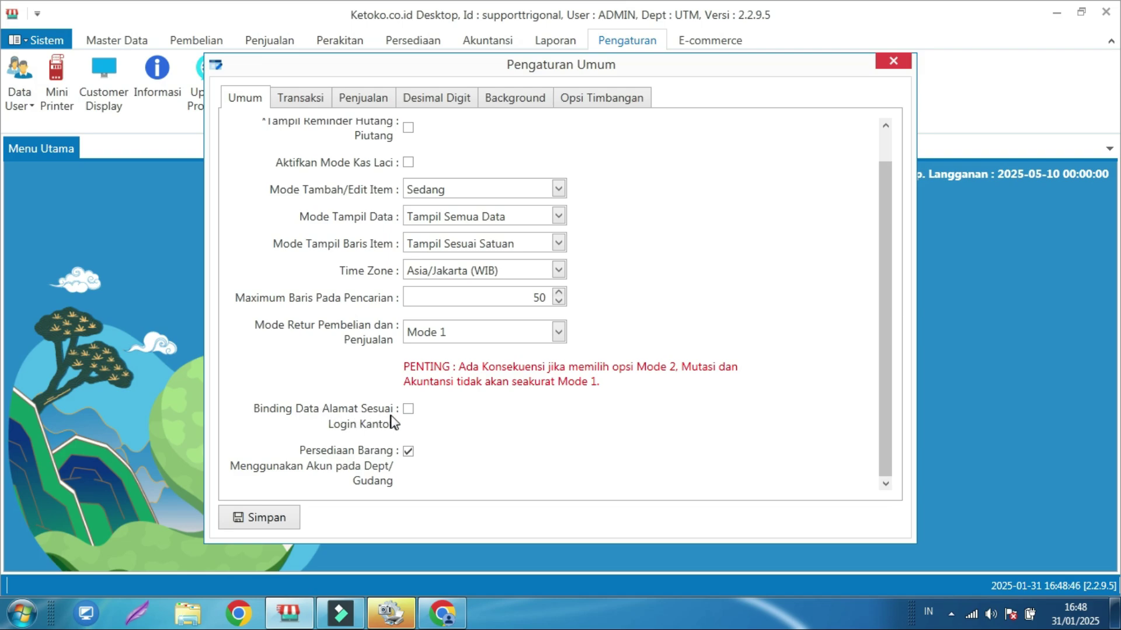
left_click(408, 409)
left_click(274, 522)
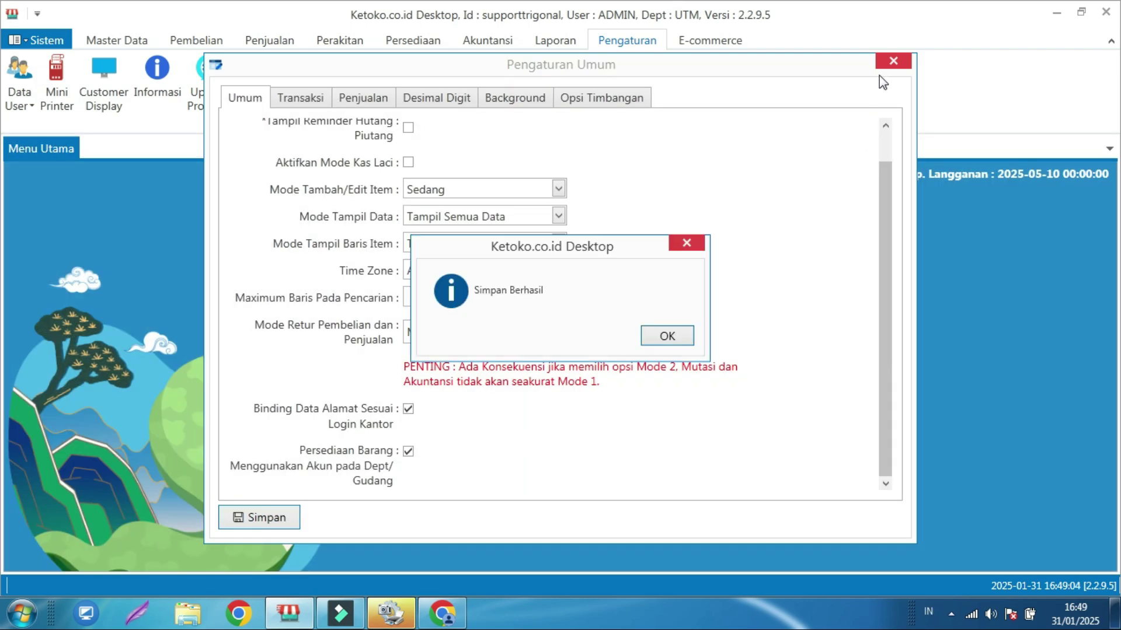
left_click(656, 337)
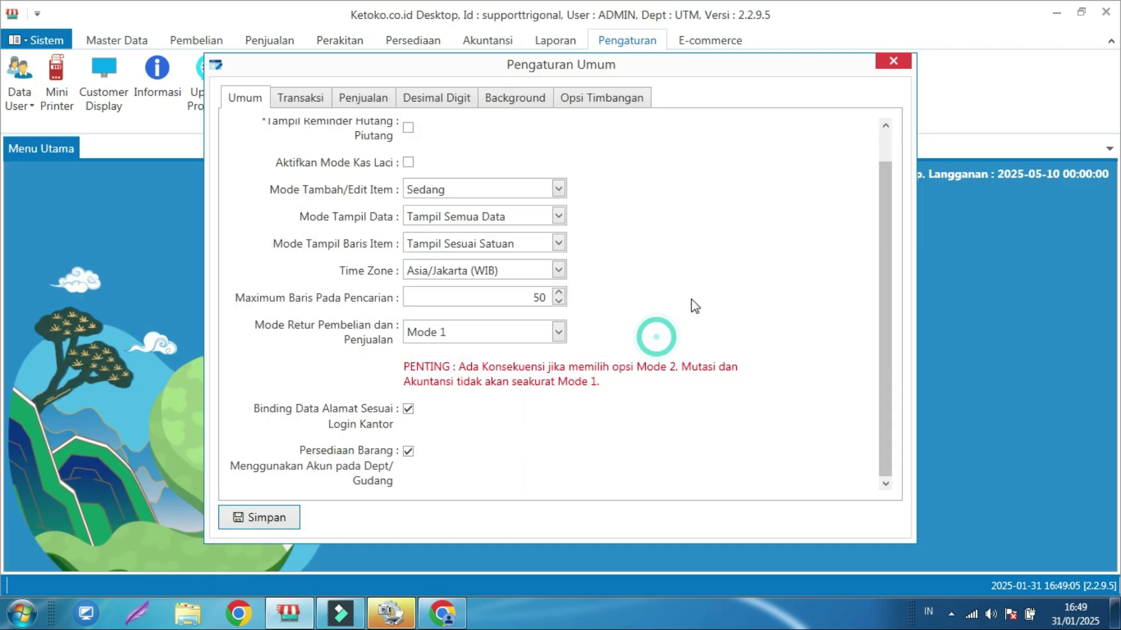
left_click(884, 65)
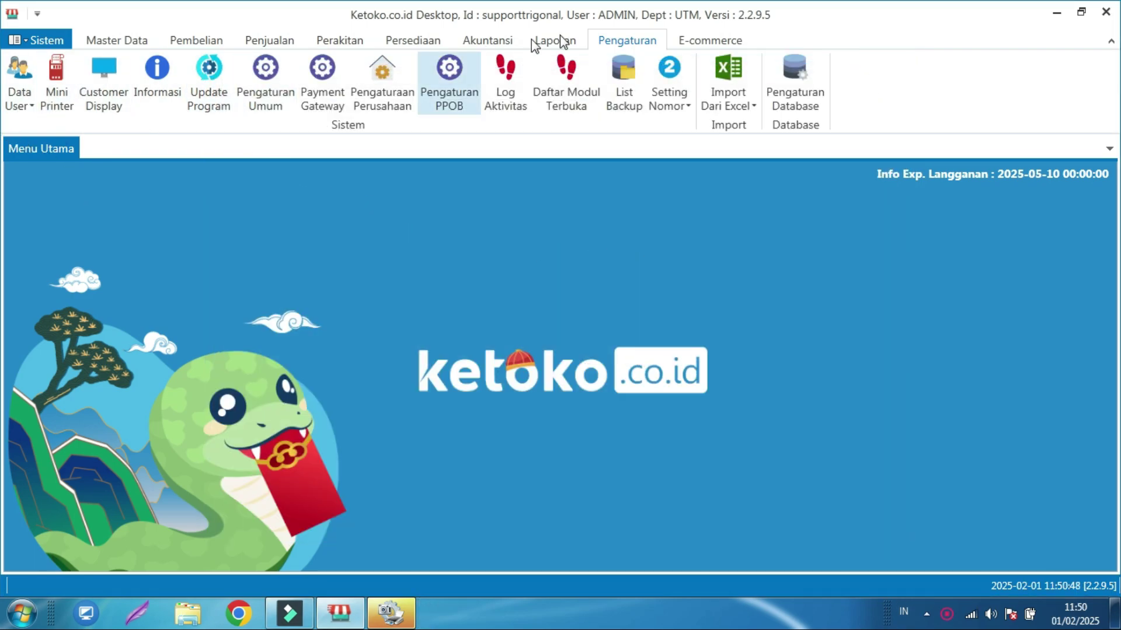
- Add a new user KASIRJKT with a password and display name 'kasir jakarta'
left_click(27, 106)
left_click(28, 143)
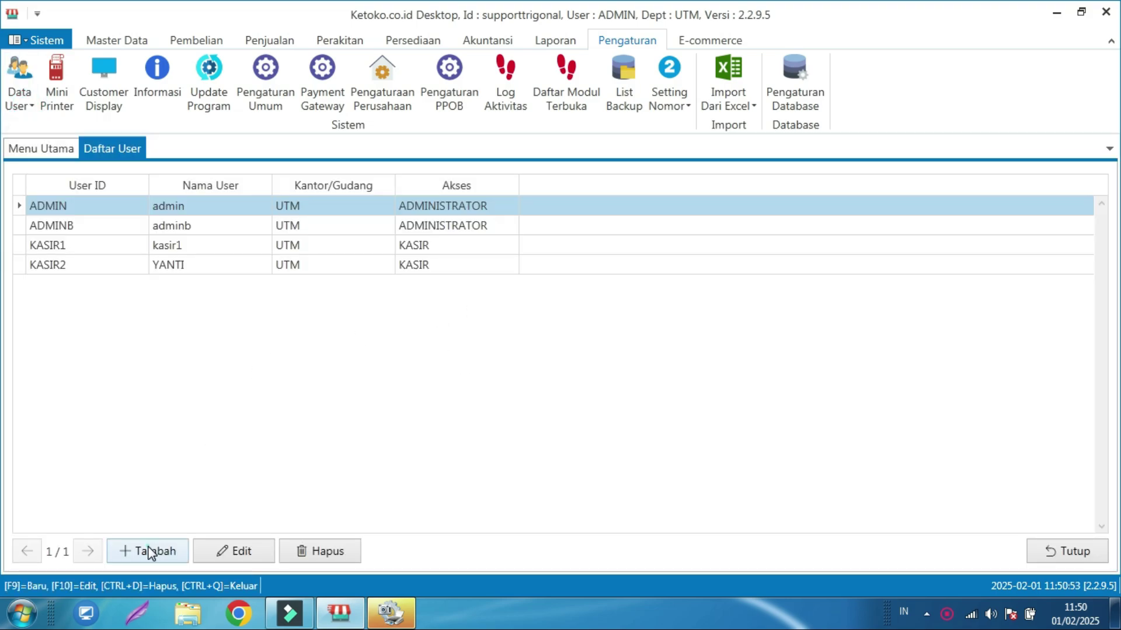
left_click(150, 551)
left_click(562, 152)
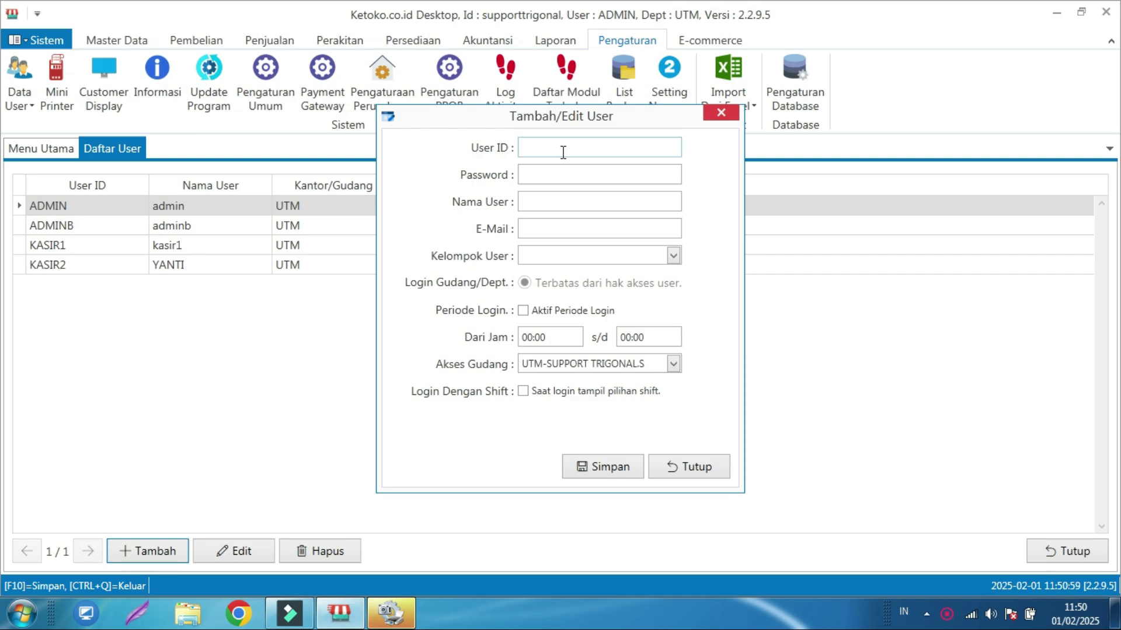
type("KASIRJKT")
left_click(550, 173)
type("12345678")
left_click(559, 200)
type("kasir jakart")
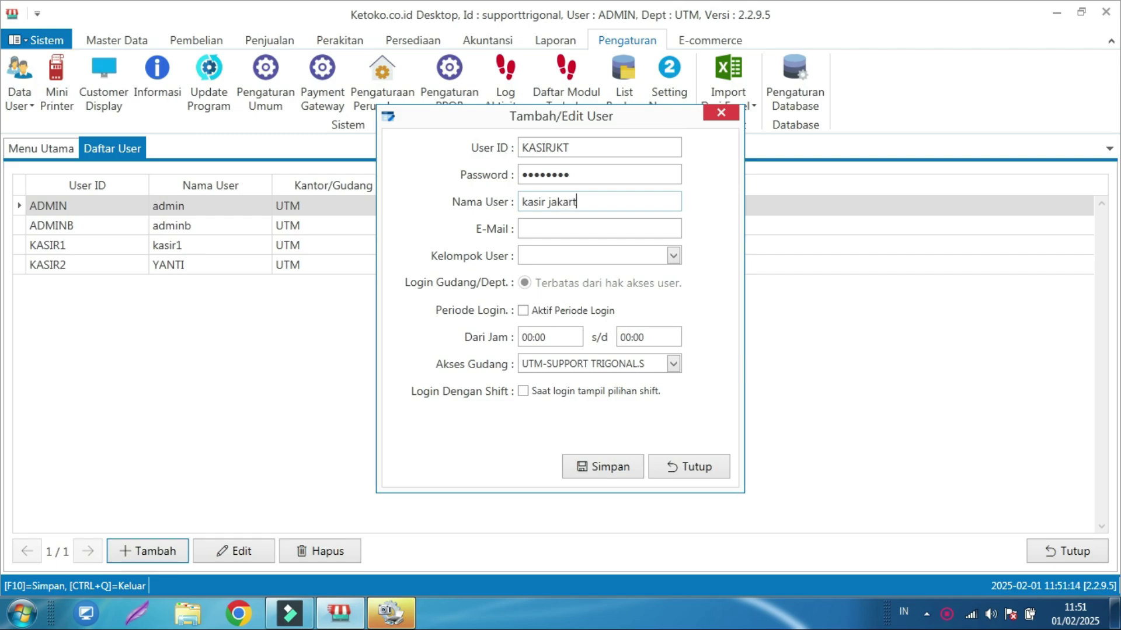
type("a")
- Enter the user's e-mail, assign group KASIR and warehouse access JKT-CABANG JAKARTA, then save
left_click(558, 222)
left_click(674, 256)
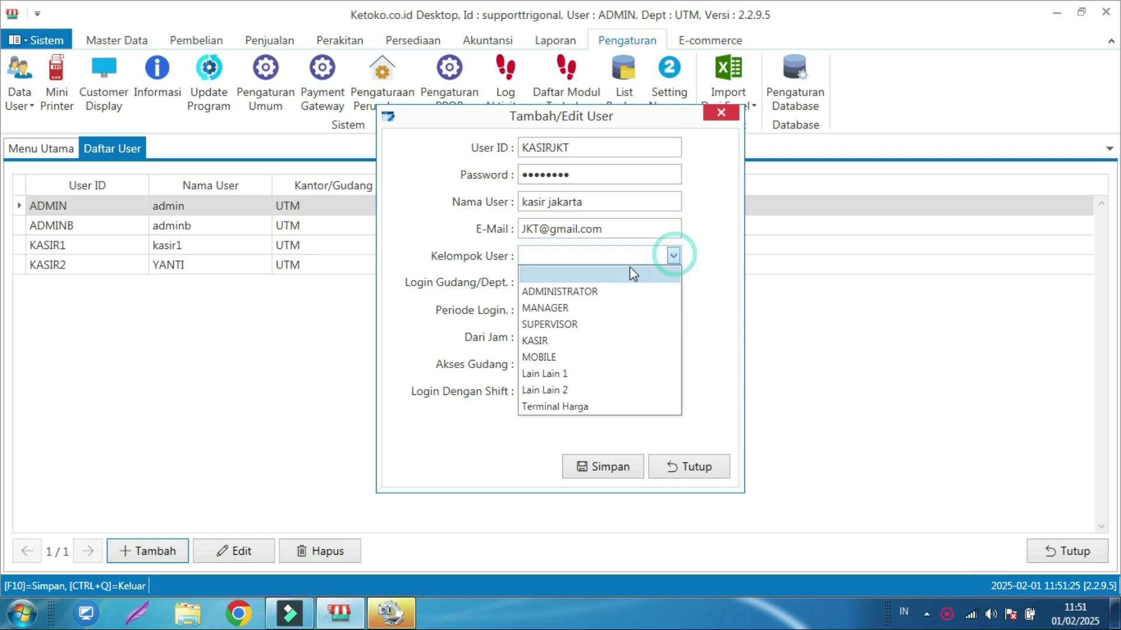
left_click(549, 340)
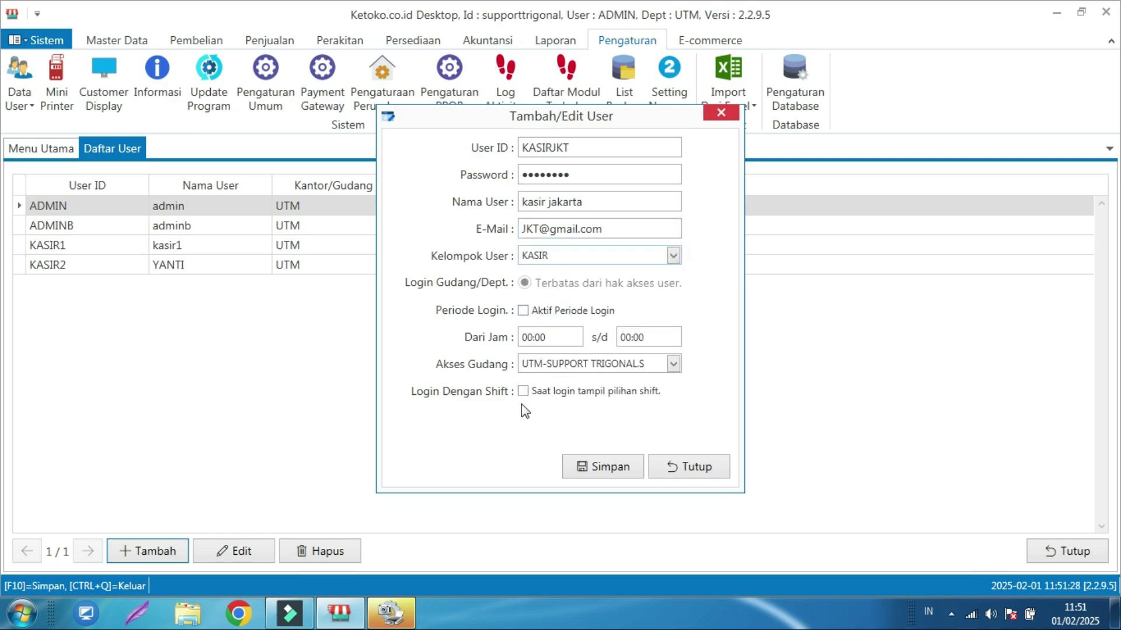
left_click(673, 364)
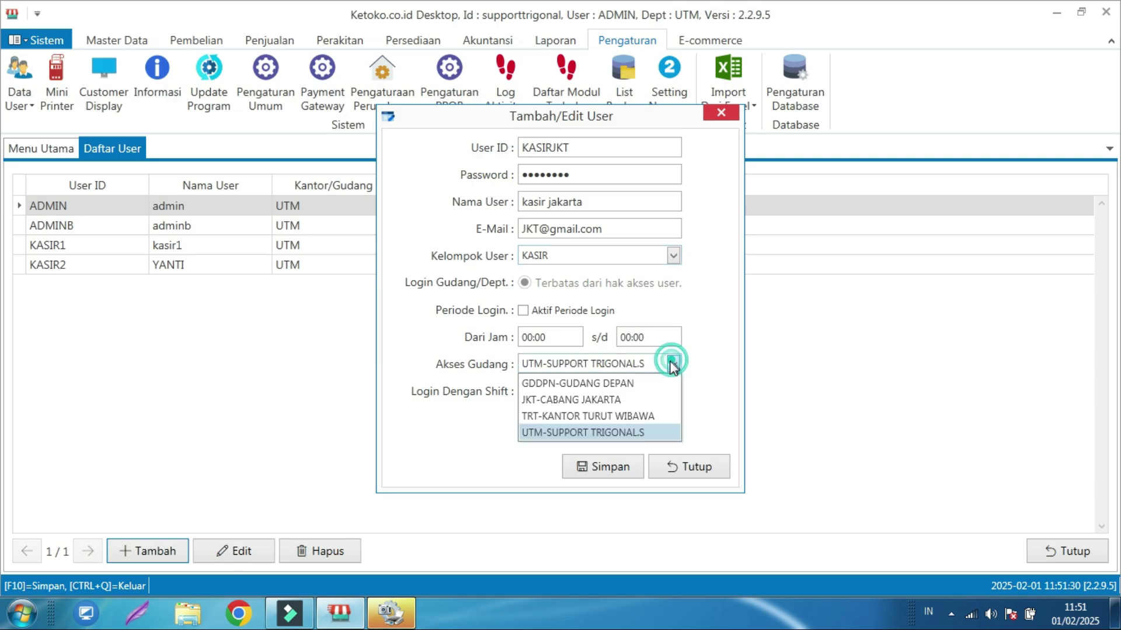
left_click(566, 402)
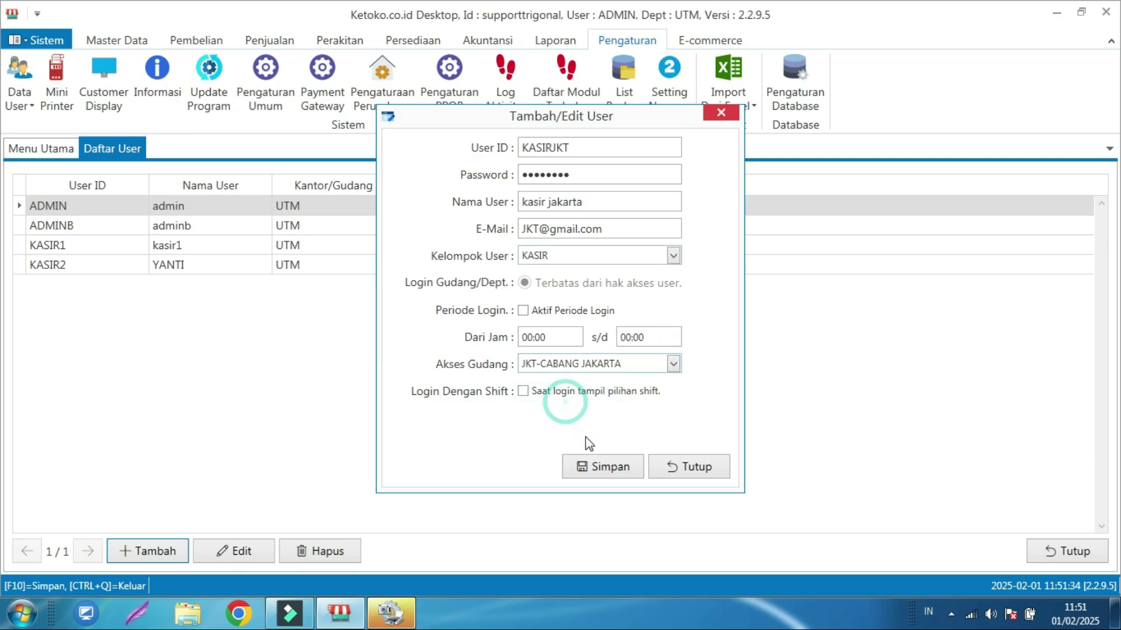
left_click(594, 467)
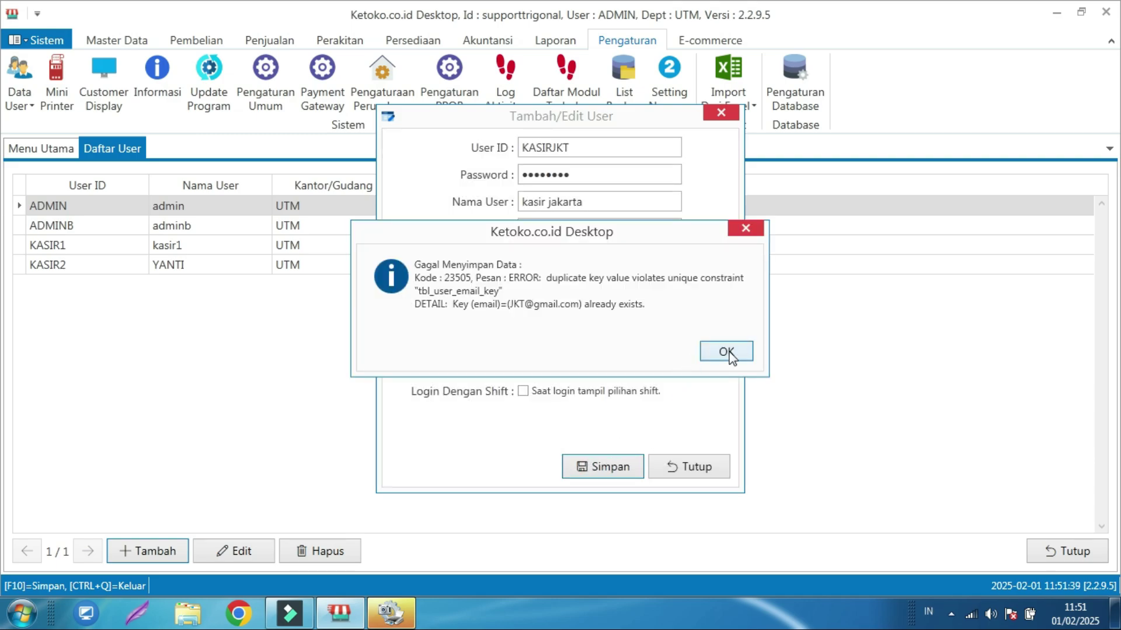
- Change the cashier's e-mail to a unique address, save the user and close the user list
left_click(727, 351)
left_click(553, 231)
key("Left")
key("Left")
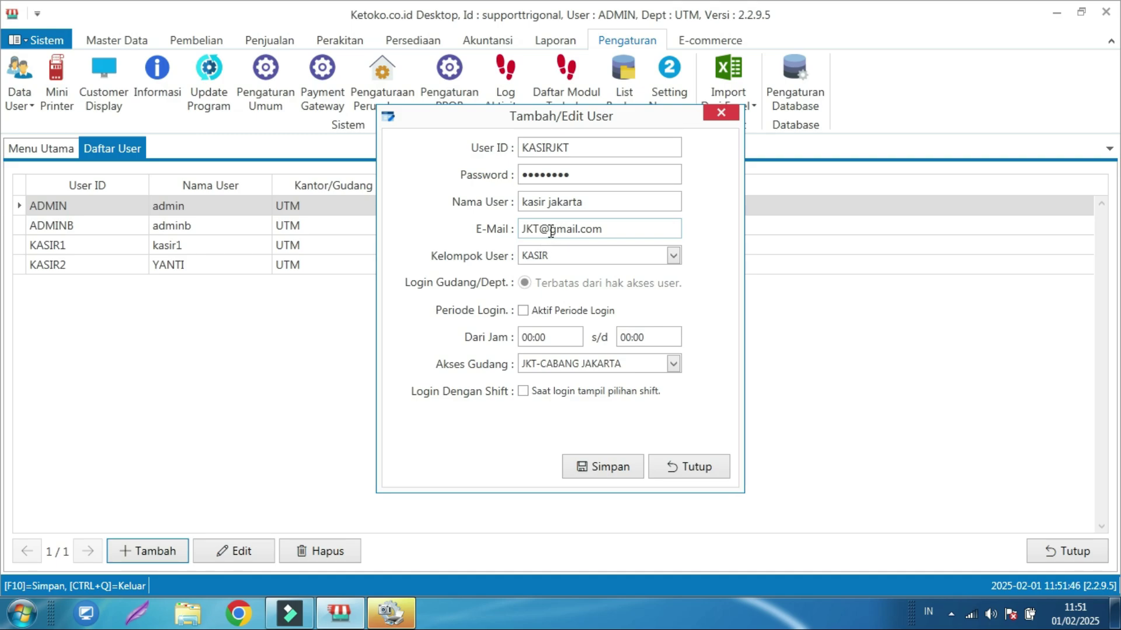
key("BackSpace")
key("BackSpace")
key("BackSpace")
type("JKT1")
key("F10")
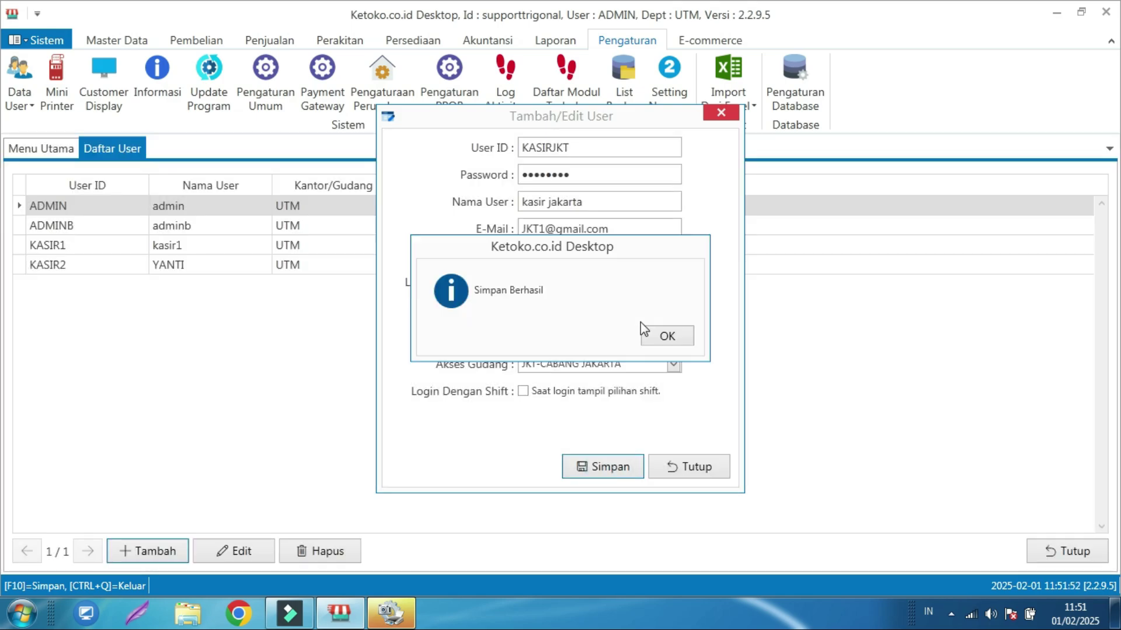
left_click(667, 337)
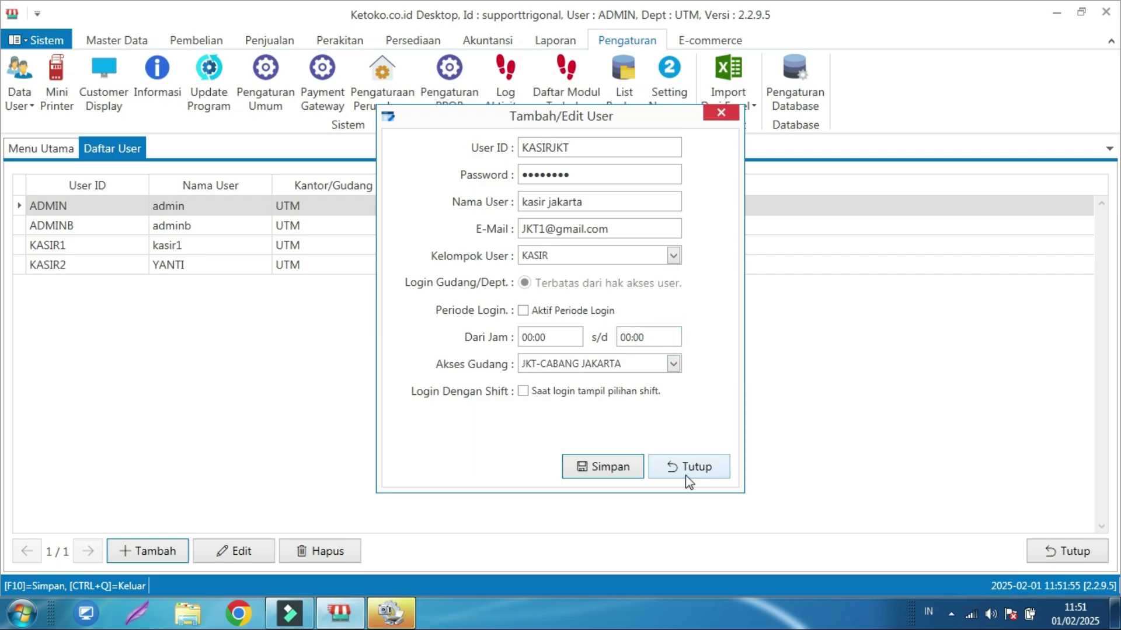
left_click(685, 467)
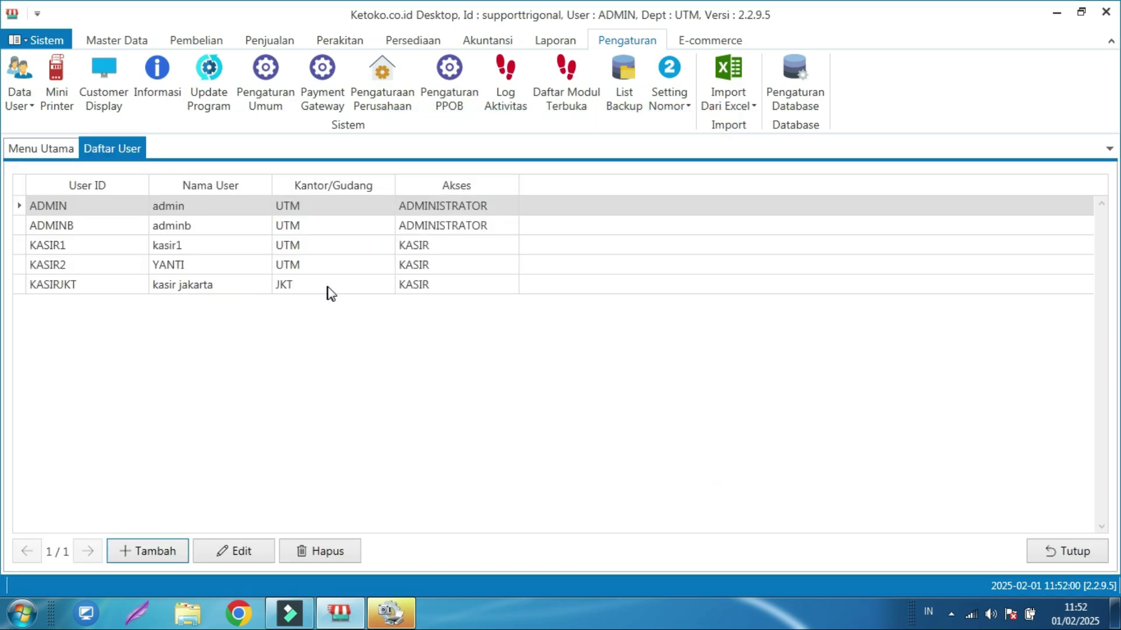
left_click(1058, 554)
left_click(20, 100)
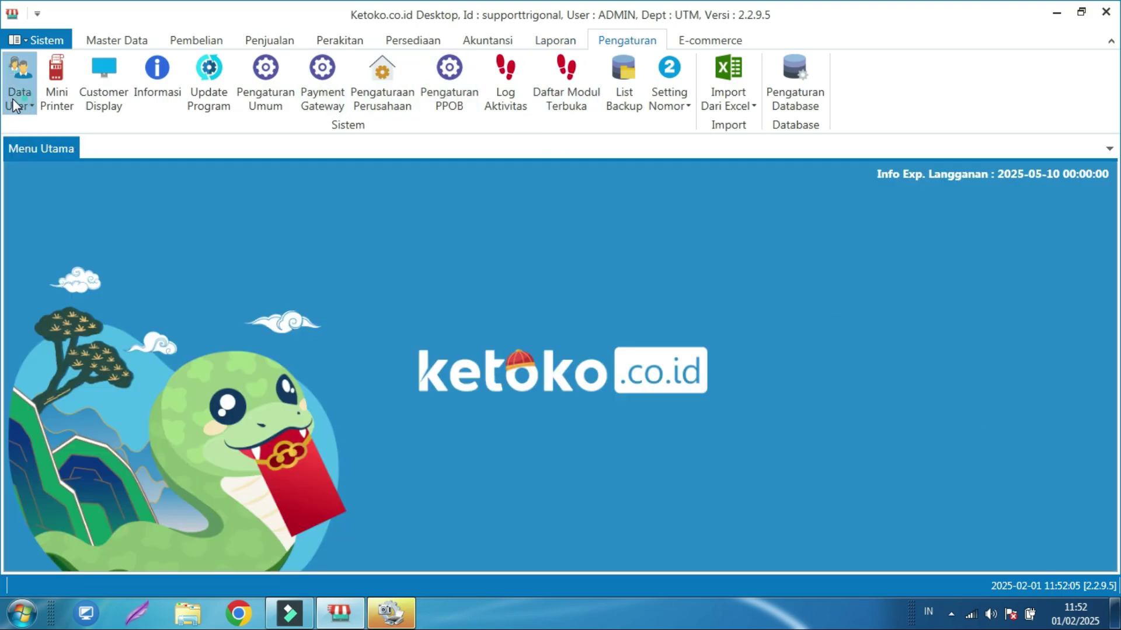
left_click(58, 122)
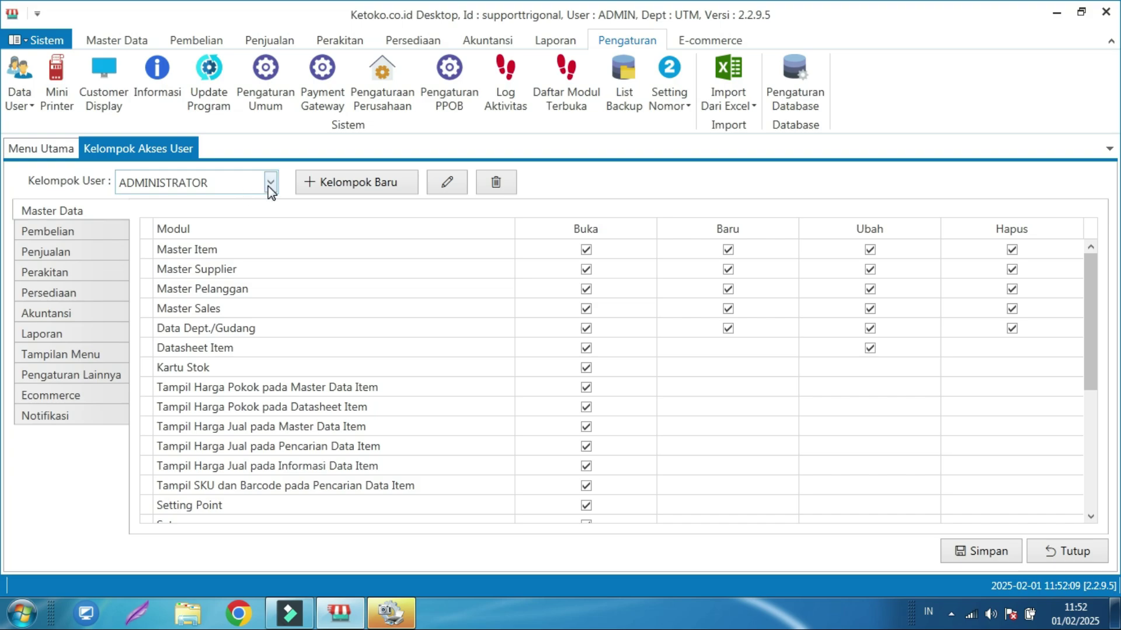
left_click(270, 183)
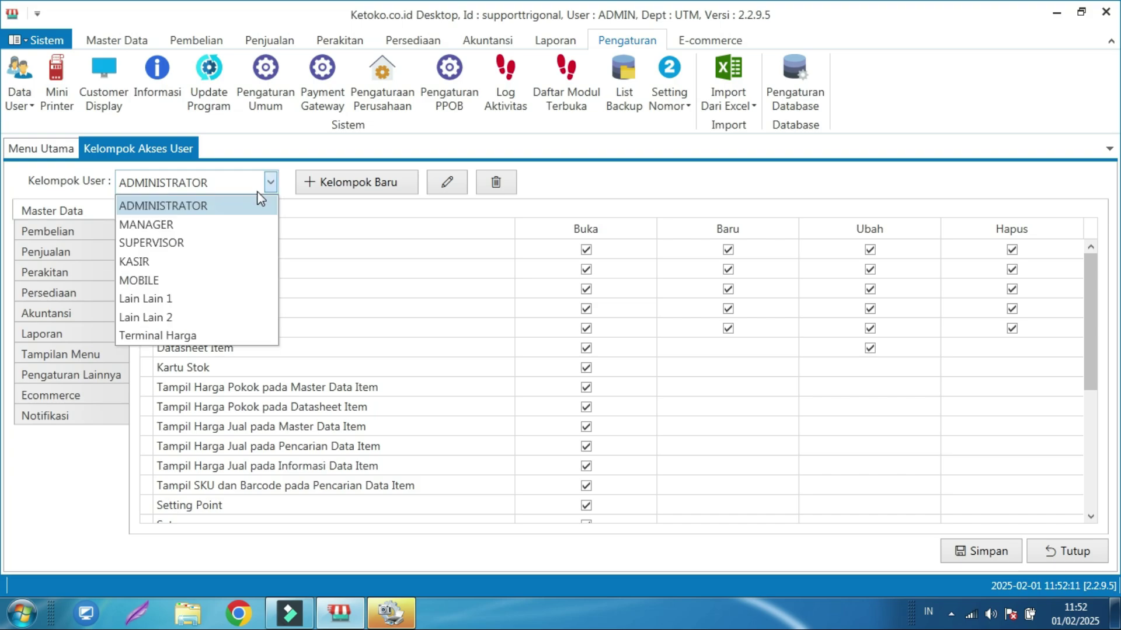
left_click(156, 261)
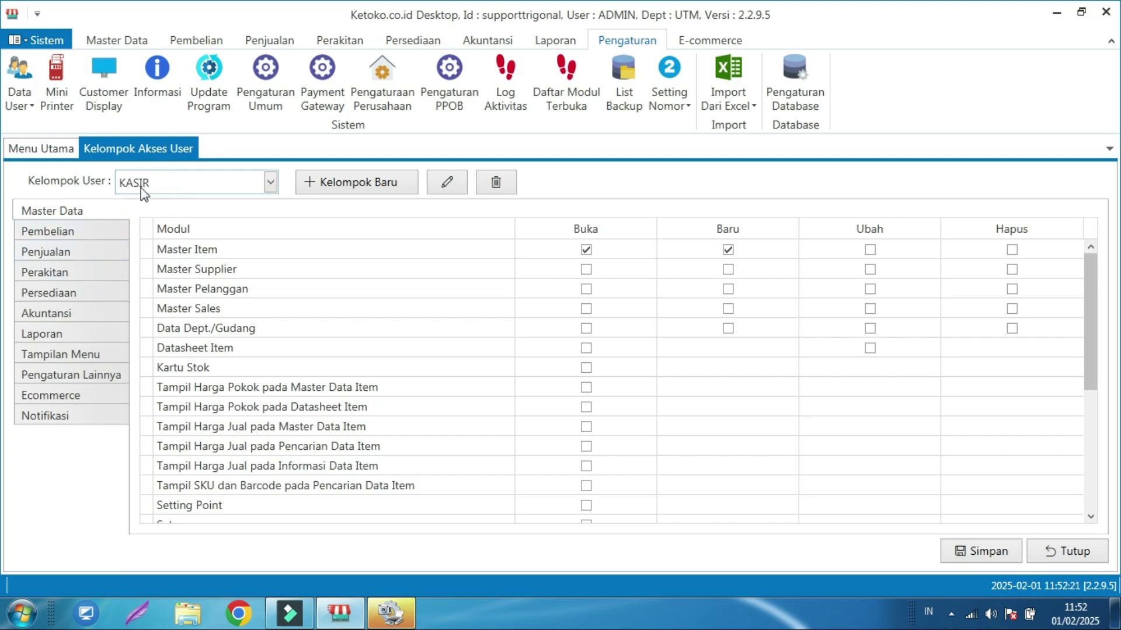
left_click(80, 378)
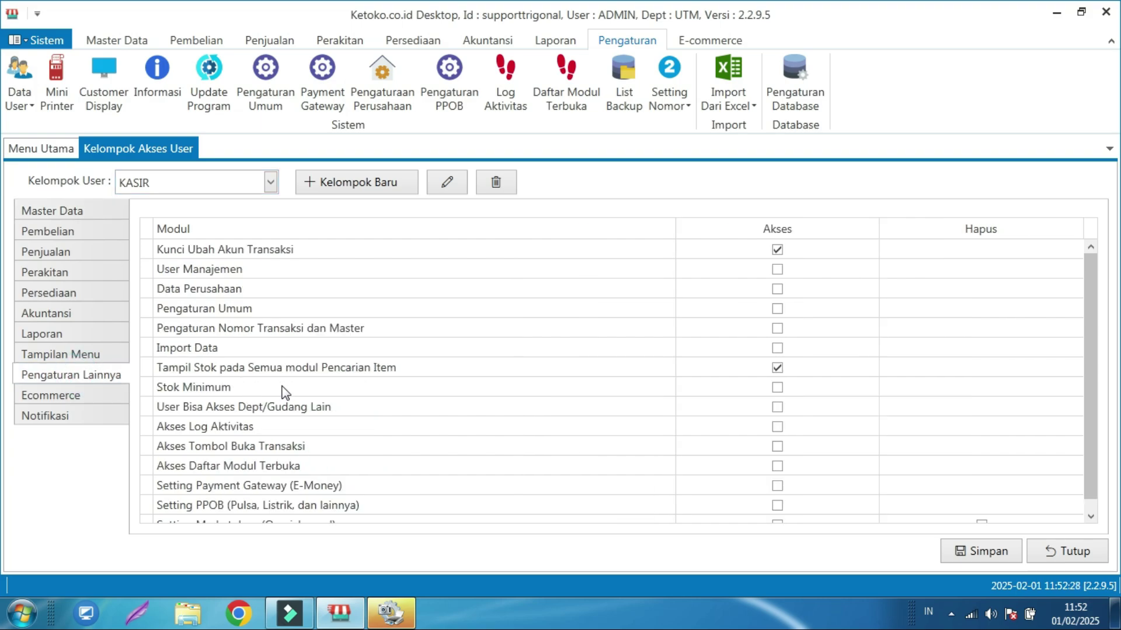
left_click(257, 410)
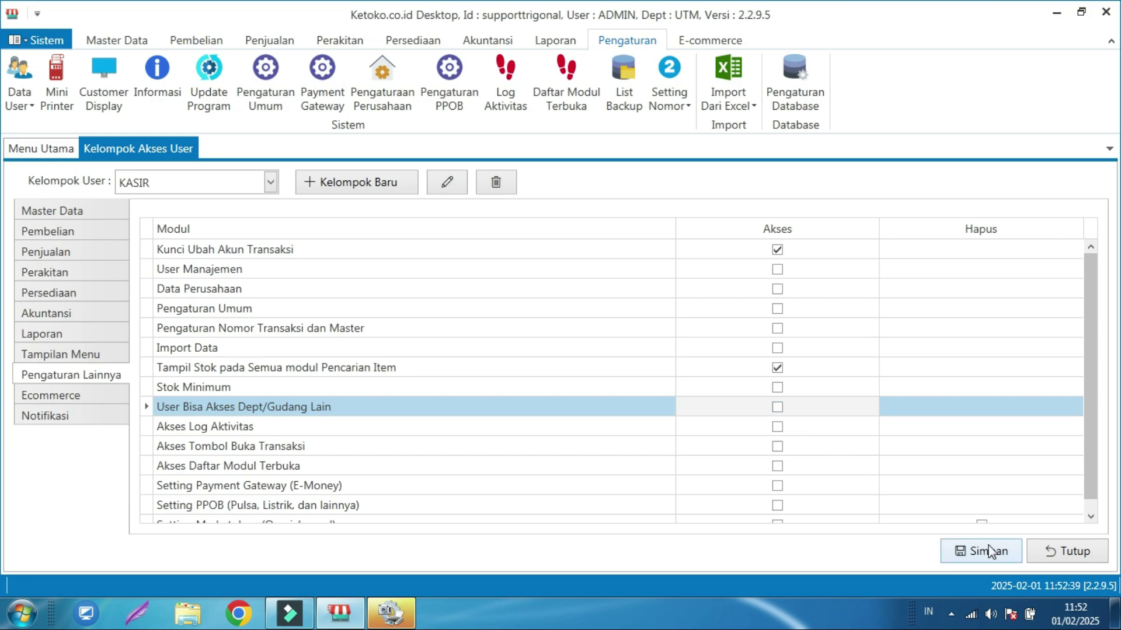
left_click(1011, 558)
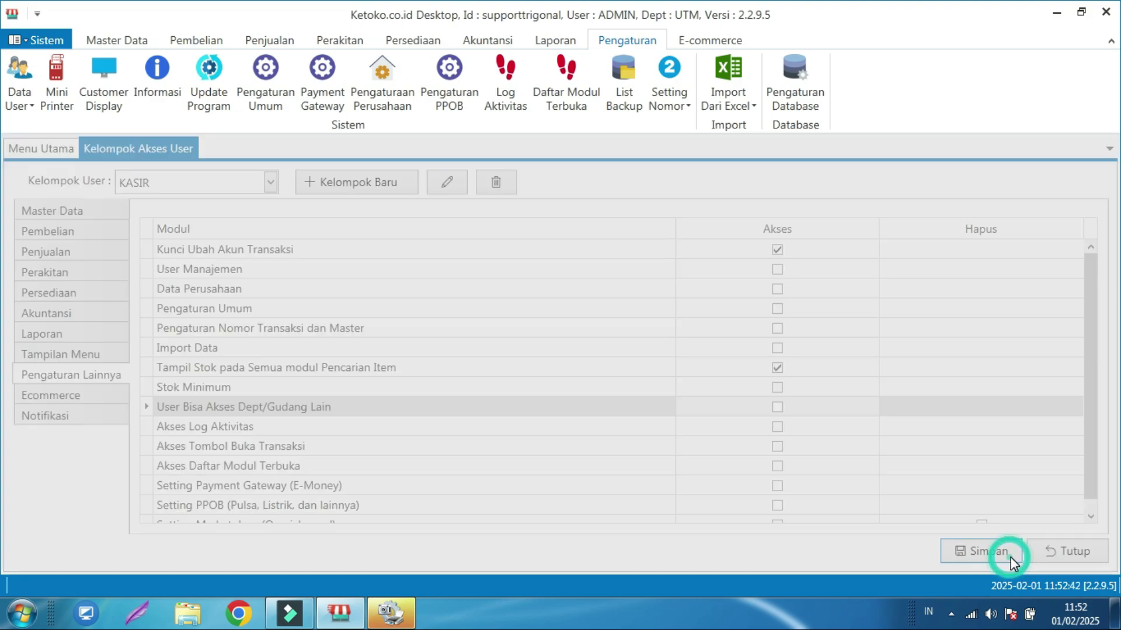
left_click(667, 336)
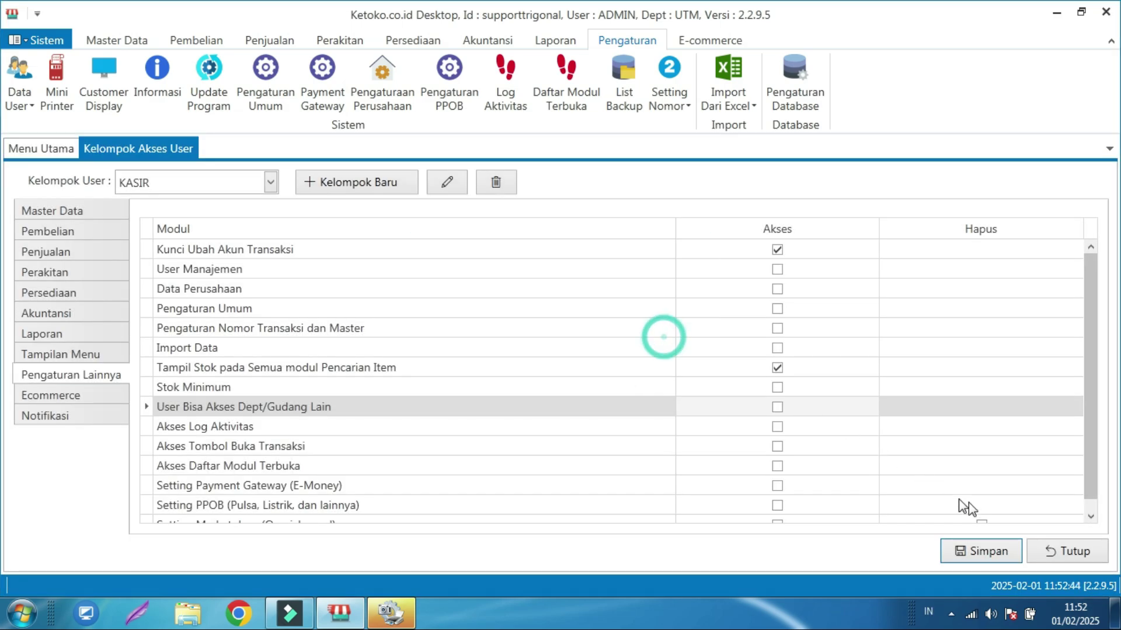
left_click(1046, 550)
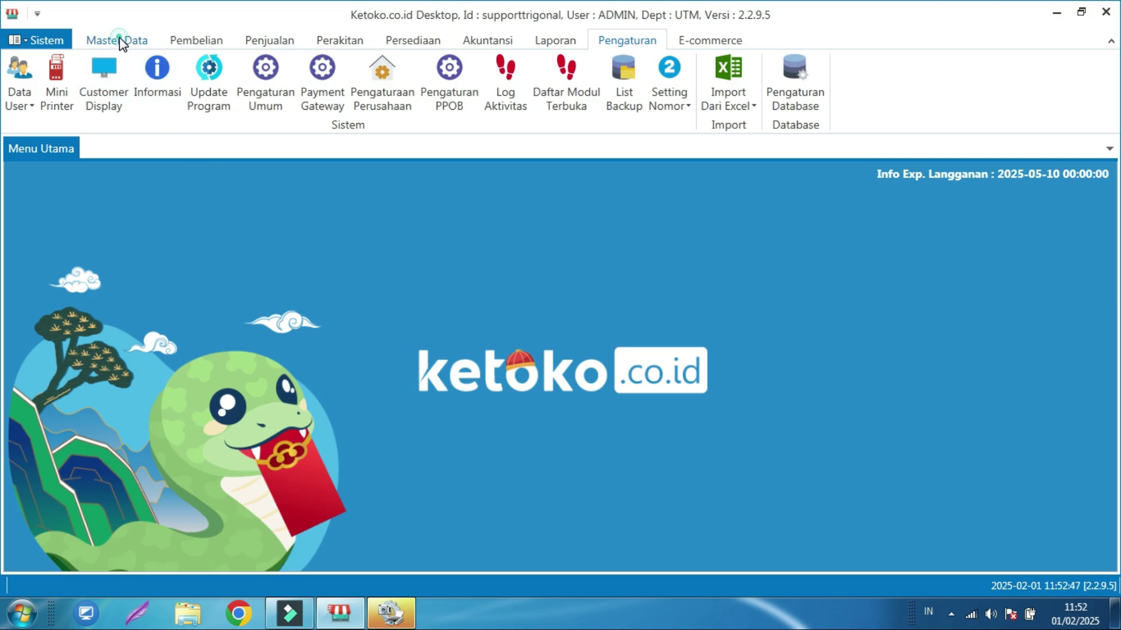
left_click(115, 40)
- Show Daftar Item stock for JKT - CABANG JAKARTA, with Air Mineral at -99.00 PCS
left_click(63, 88)
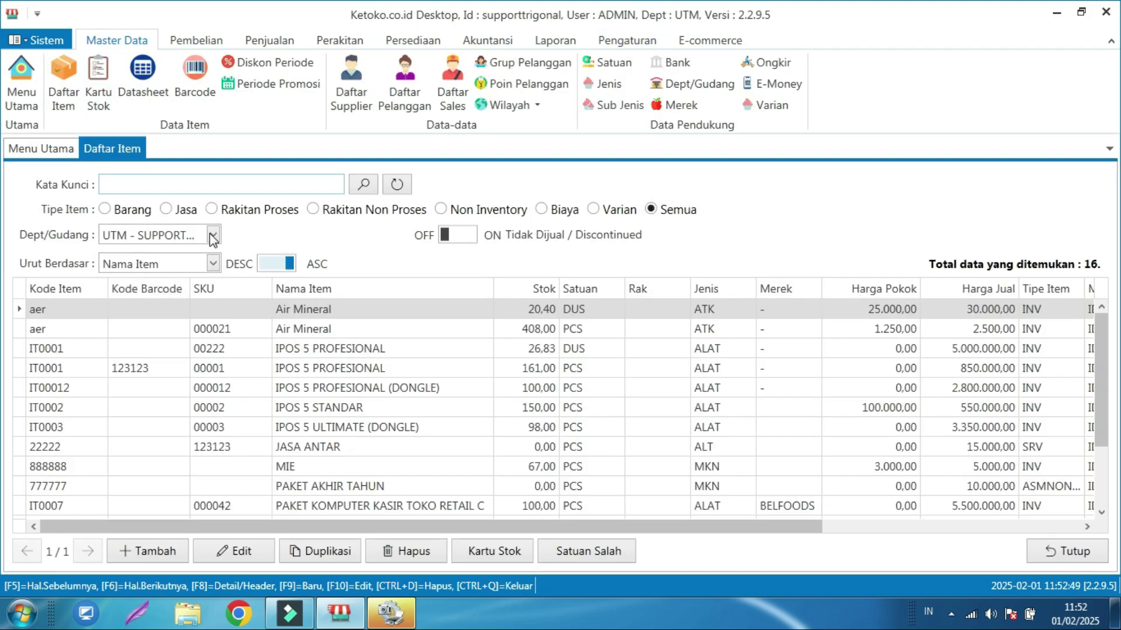
left_click(211, 234)
left_click(174, 275)
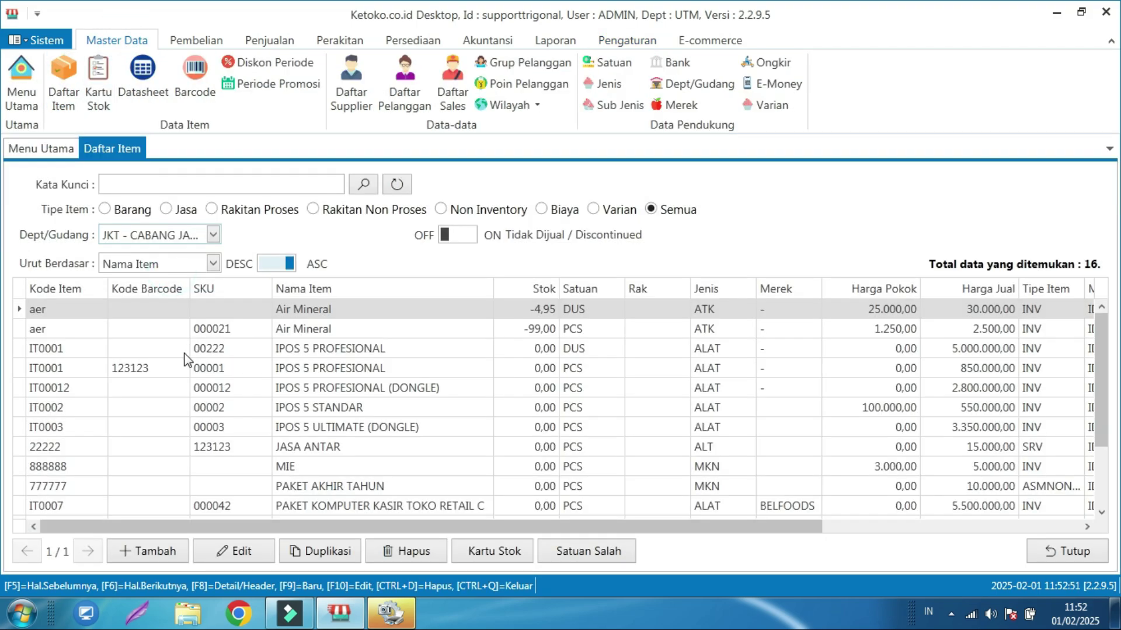
left_click(477, 329)
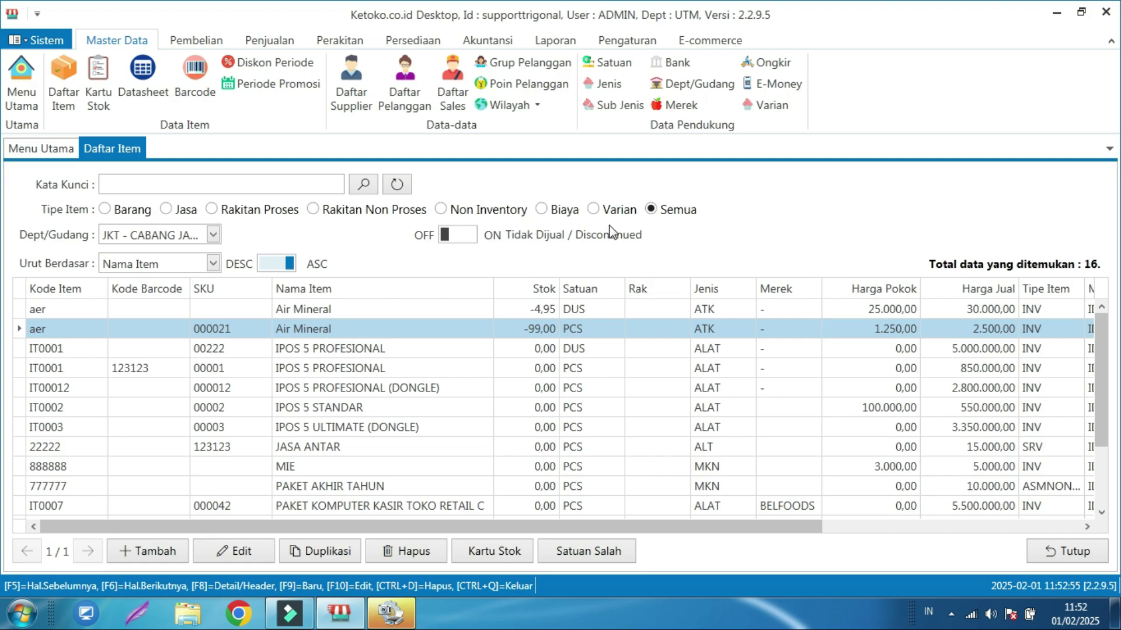
left_click(213, 234)
left_click(310, 240)
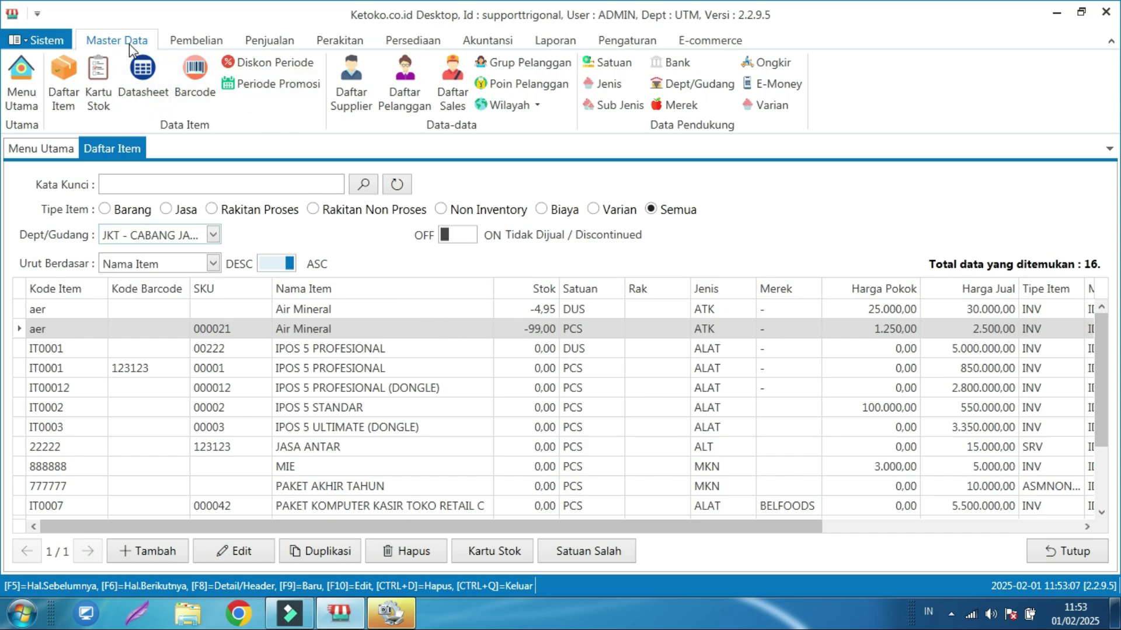
left_click(192, 41)
- Create a new purchase in Daftar Pembelian with Masuk Ke set to JKT - CABANG JAKARTA
left_click(104, 98)
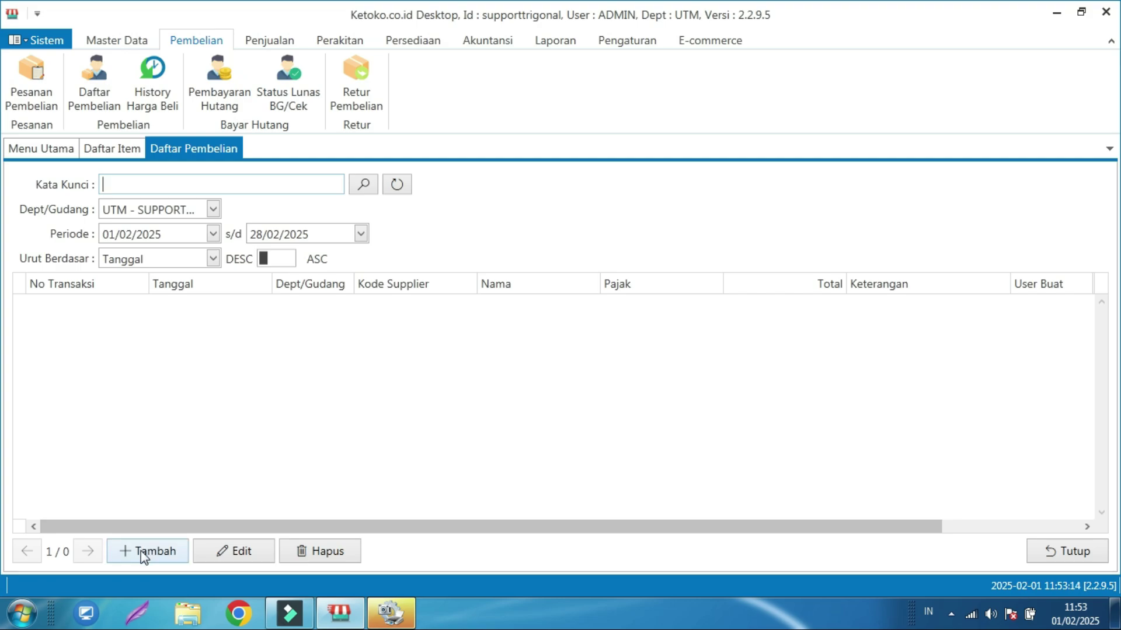
left_click(144, 552)
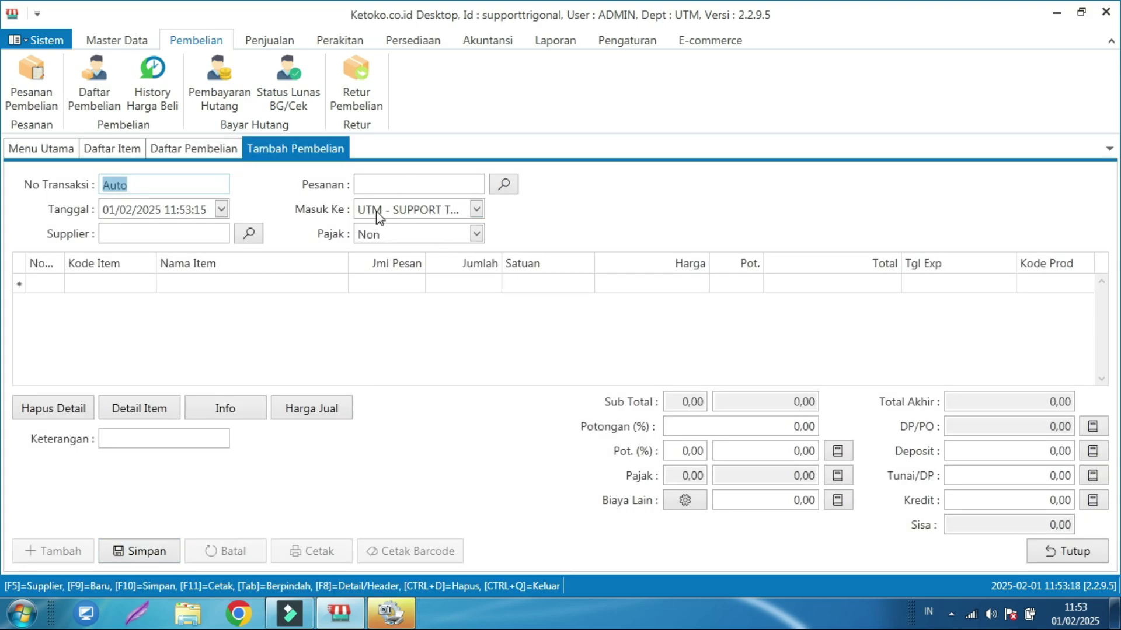
left_click(476, 210)
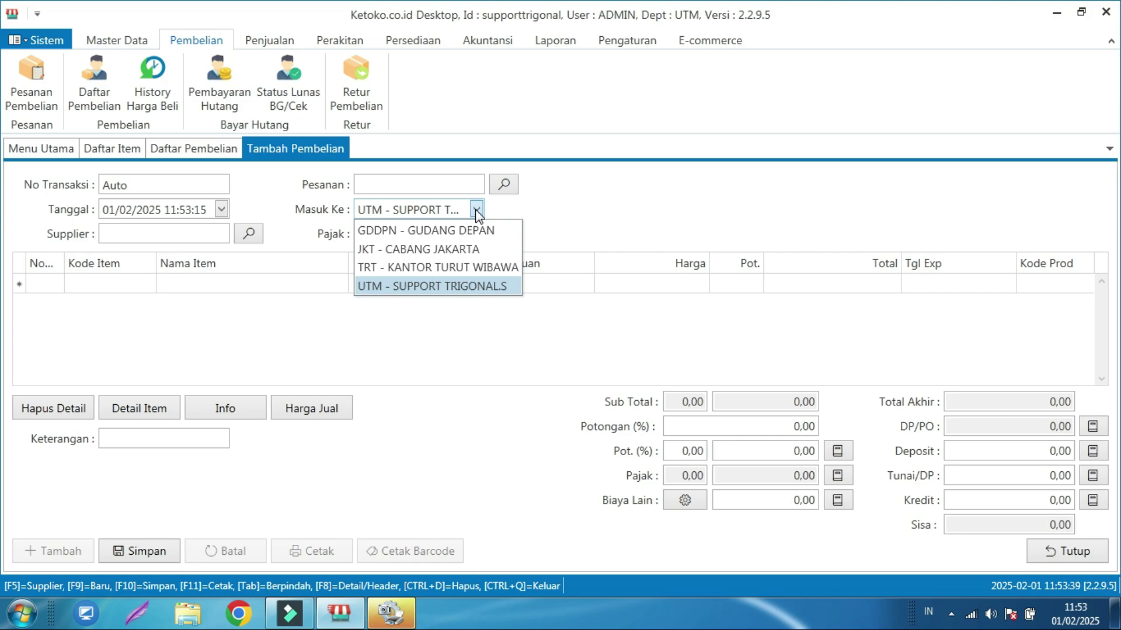
left_click(430, 250)
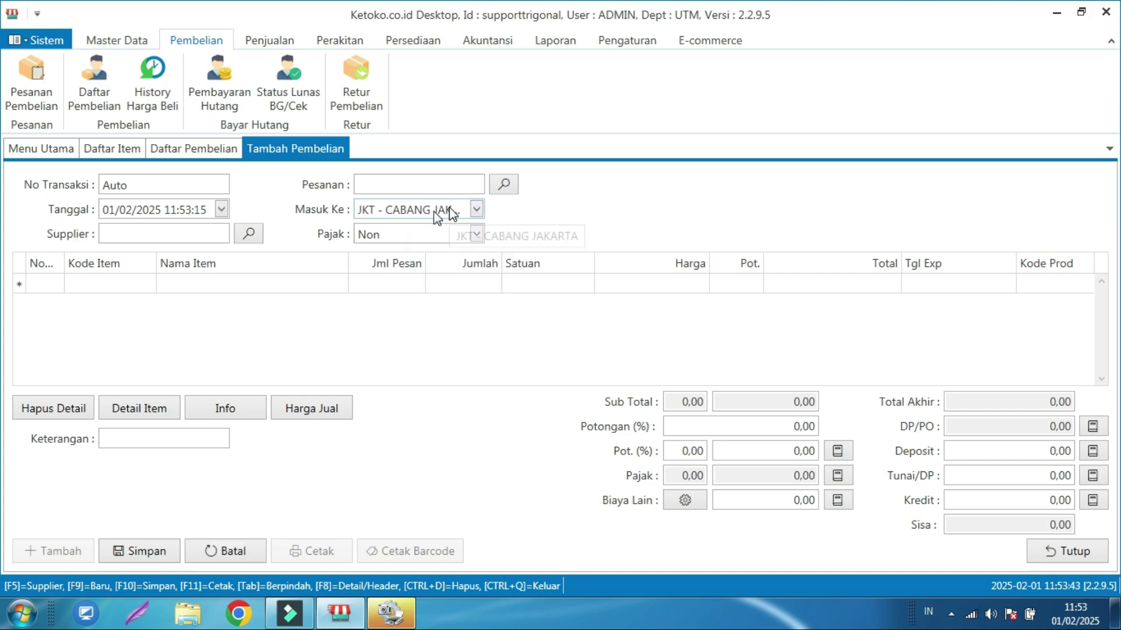
left_click(111, 285)
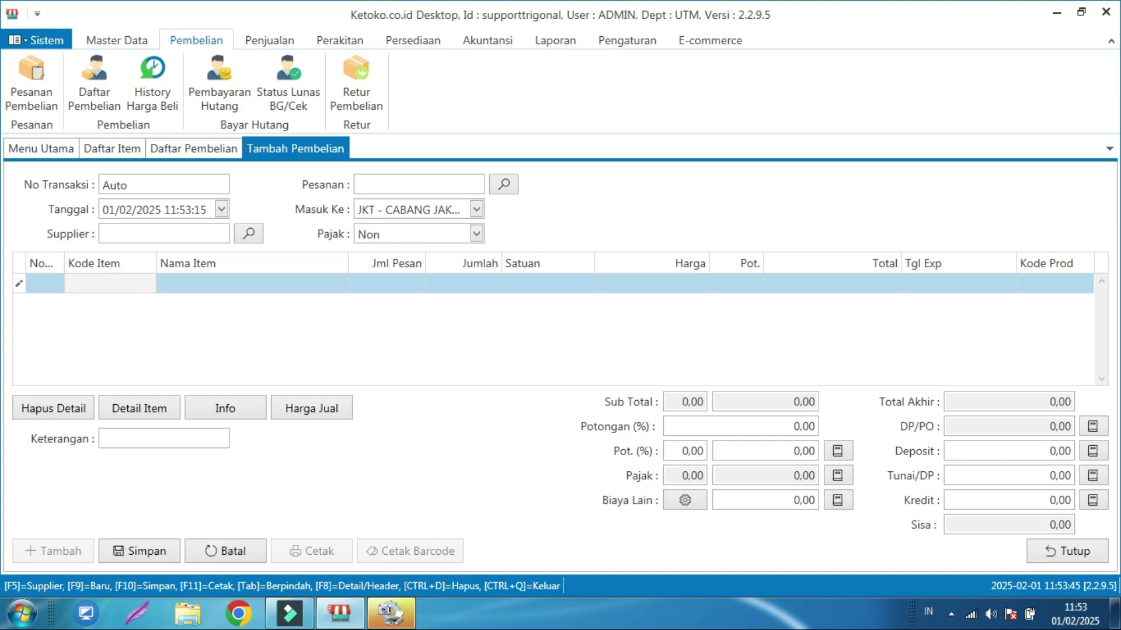
- Add Air Mineral PCS to the purchase with a quantity of 1.000
type("a")
key("Return")
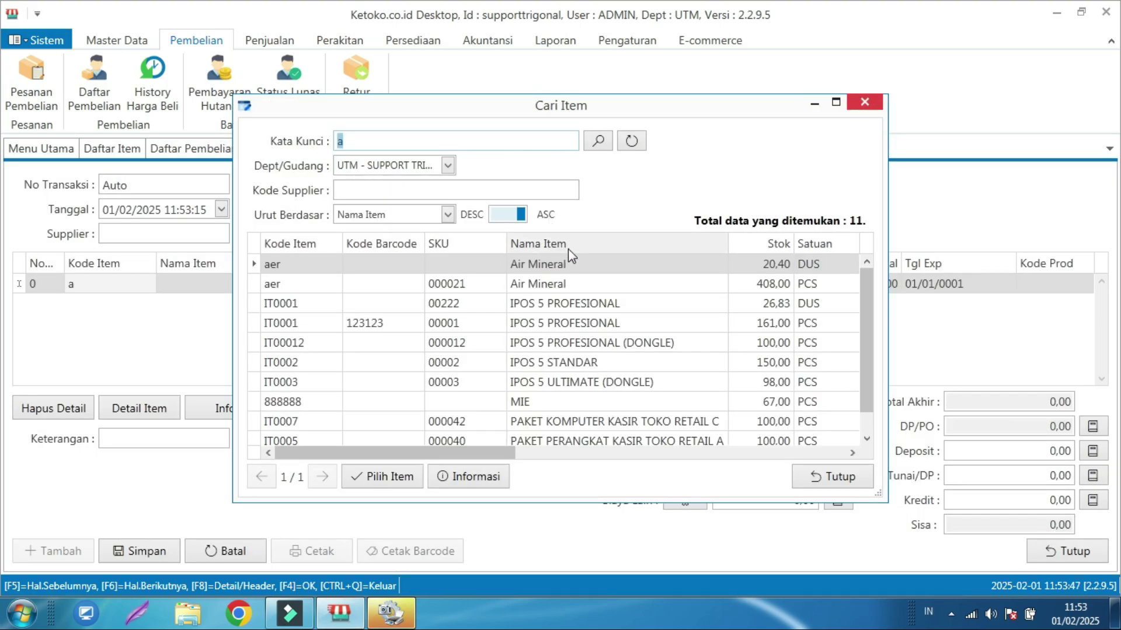
left_click(573, 286)
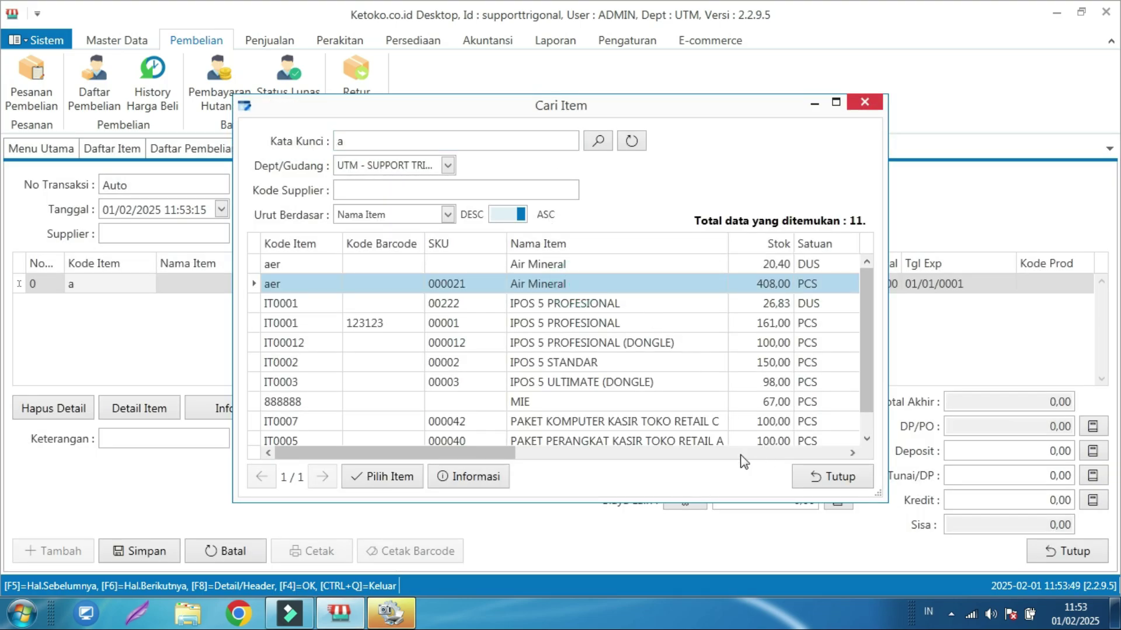
left_click(400, 481)
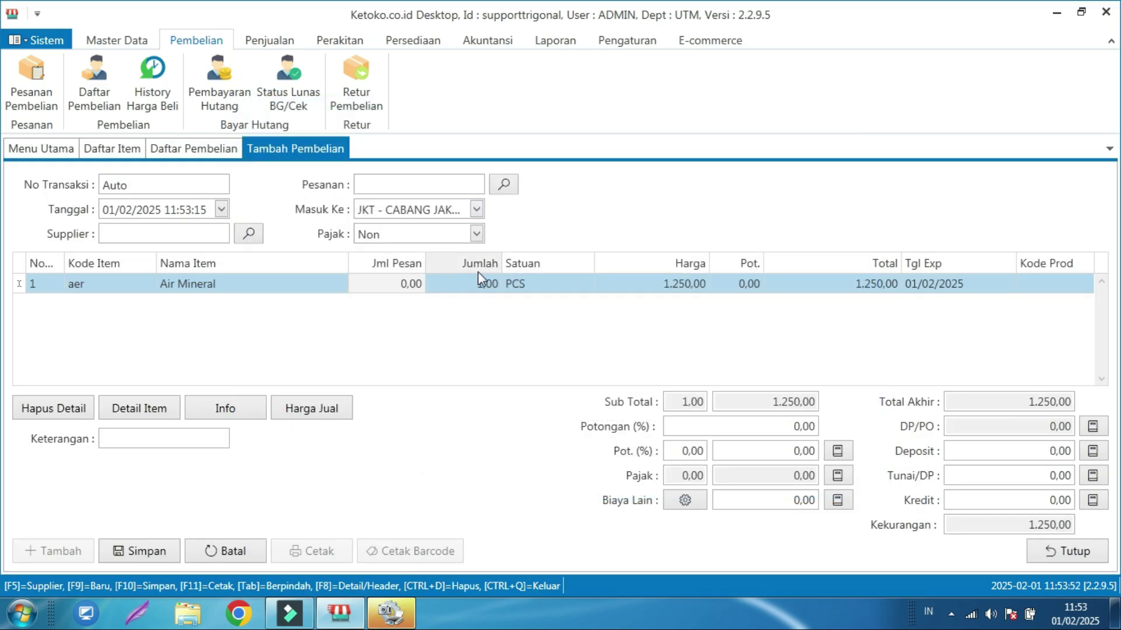
left_click(480, 286)
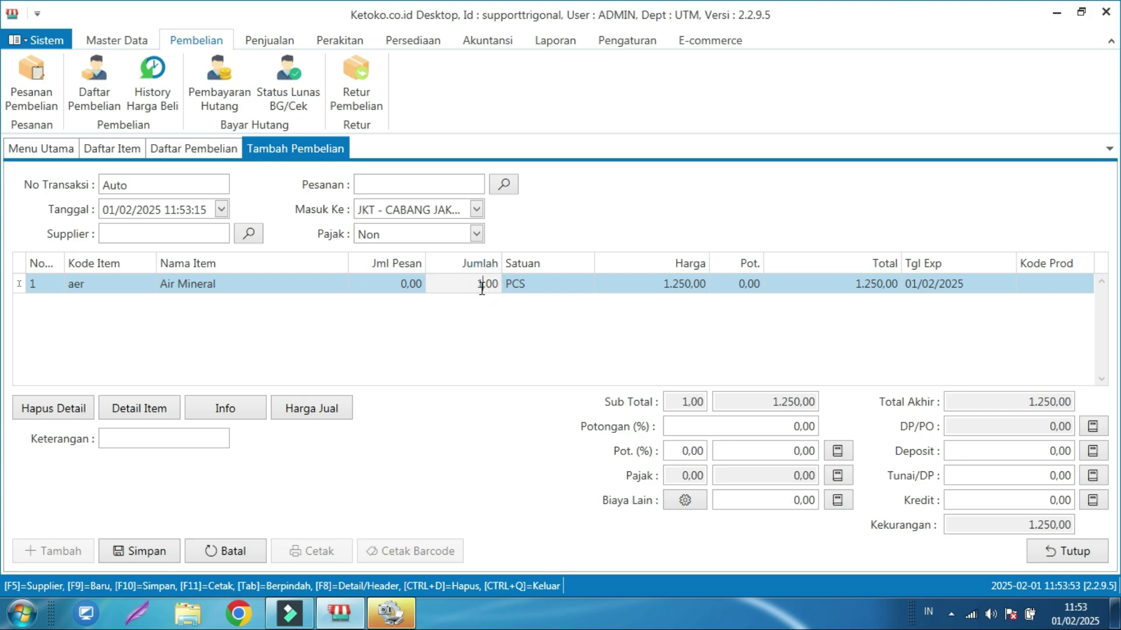
type("000")
key("Return")
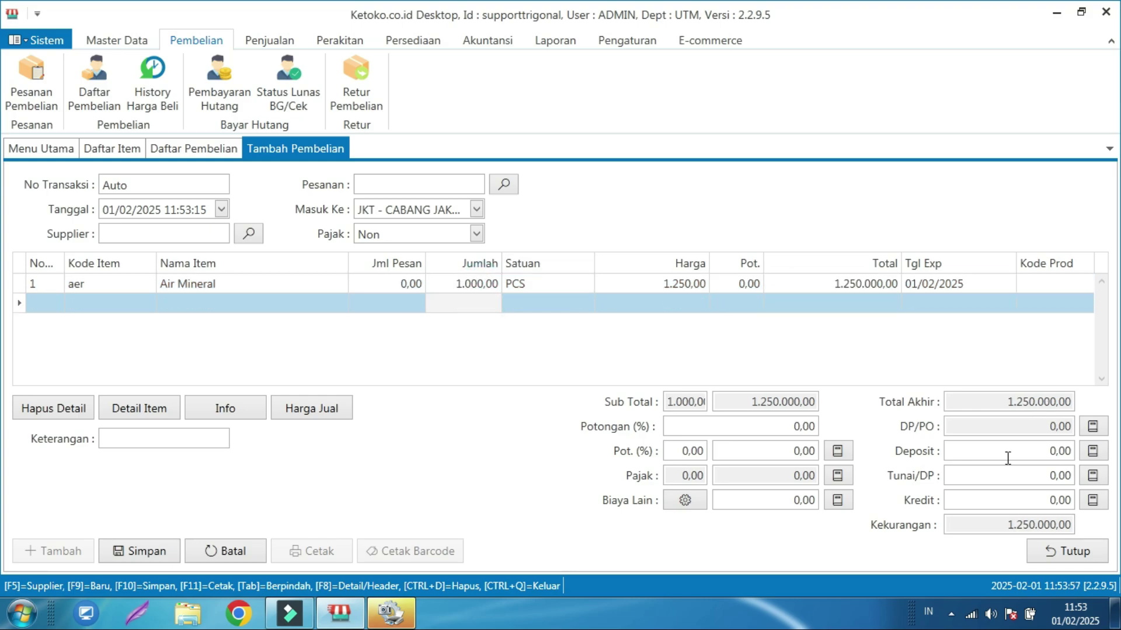
- Pay 1.250.000 cash, choose supplier SP0003, and save purchase 0004/BL/UTM/0225
left_click(1017, 474)
type("120")
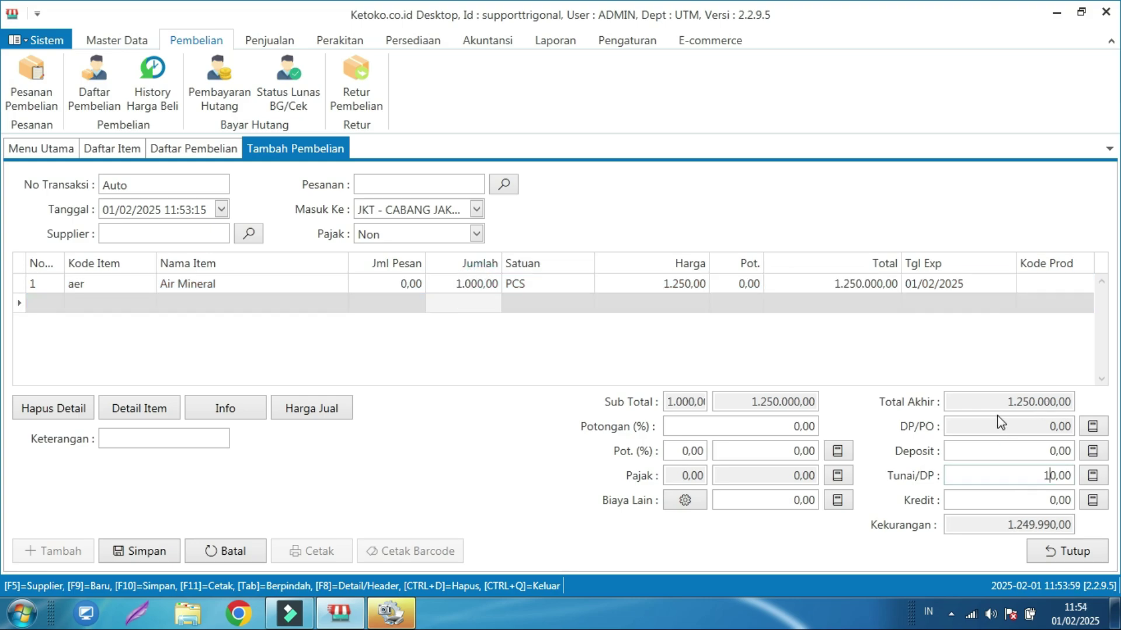
key("BackSpace")
type("50000")
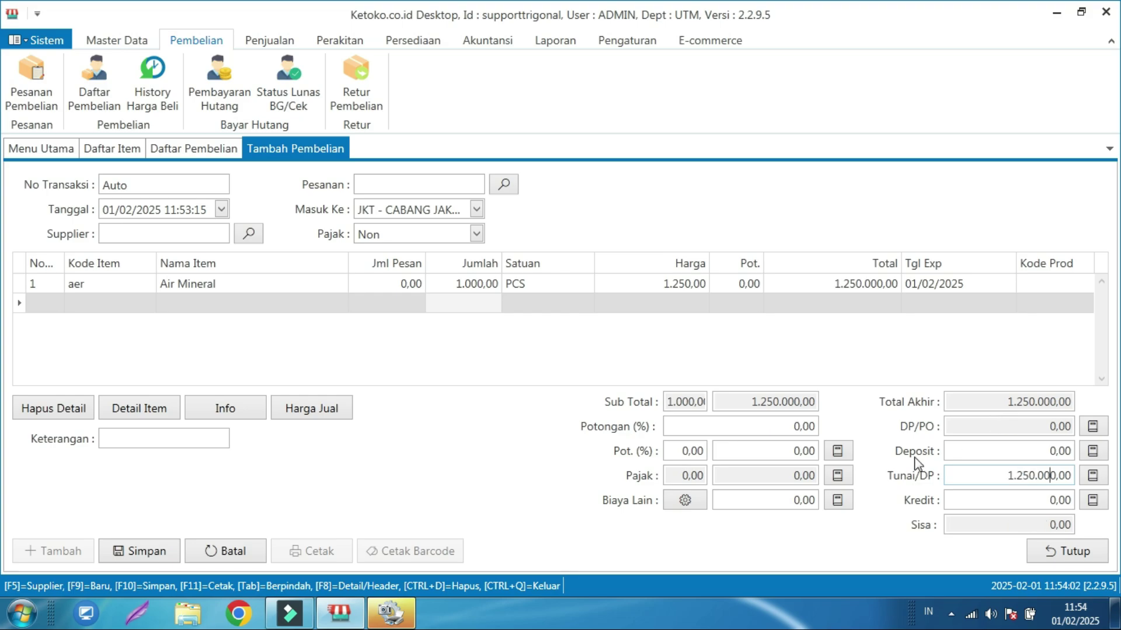
left_click(198, 234)
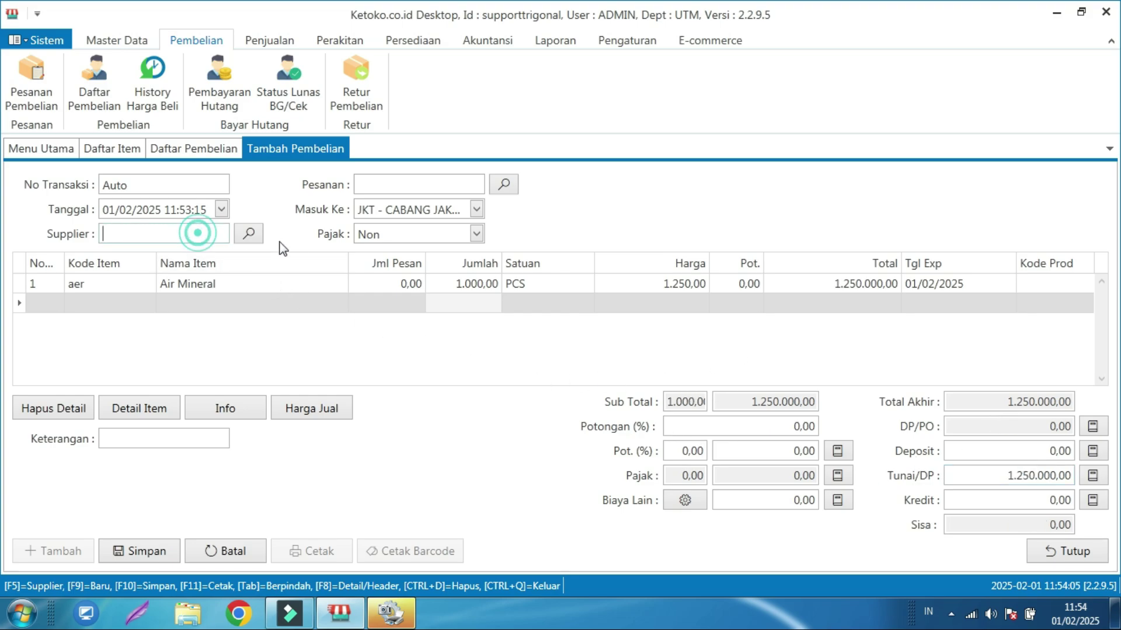
left_click(249, 233)
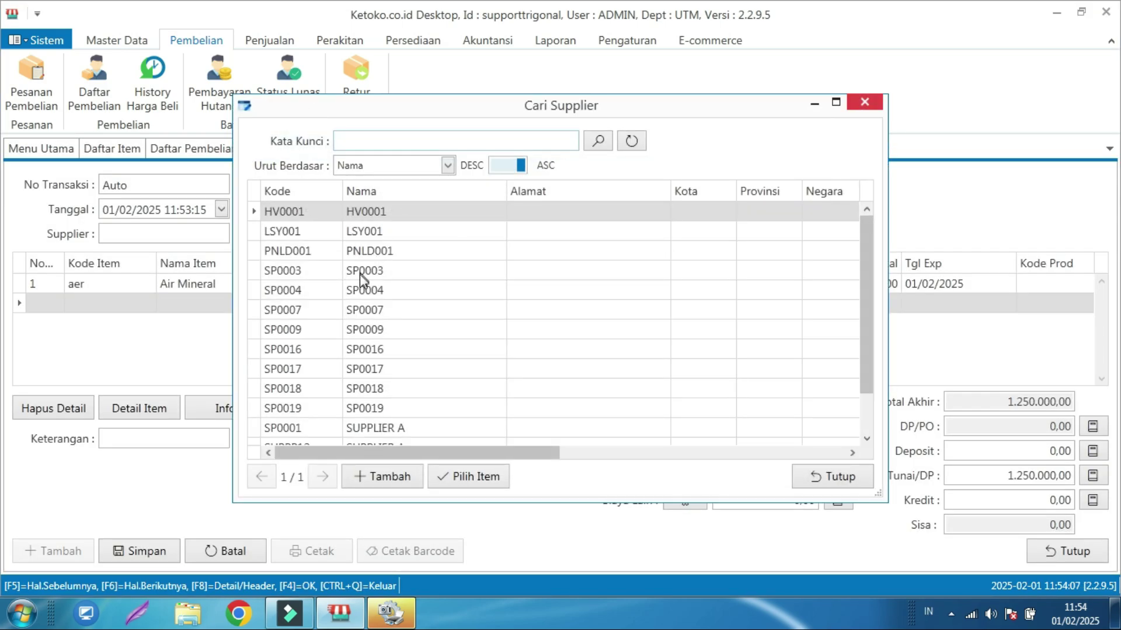
left_click(362, 272)
left_click(456, 481)
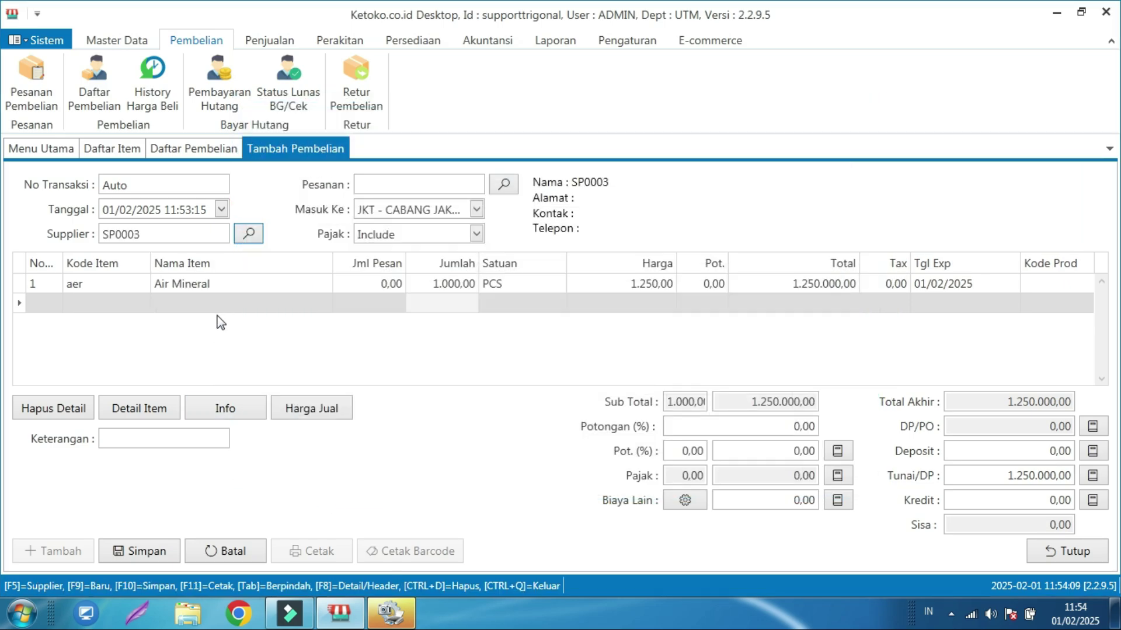
left_click(150, 551)
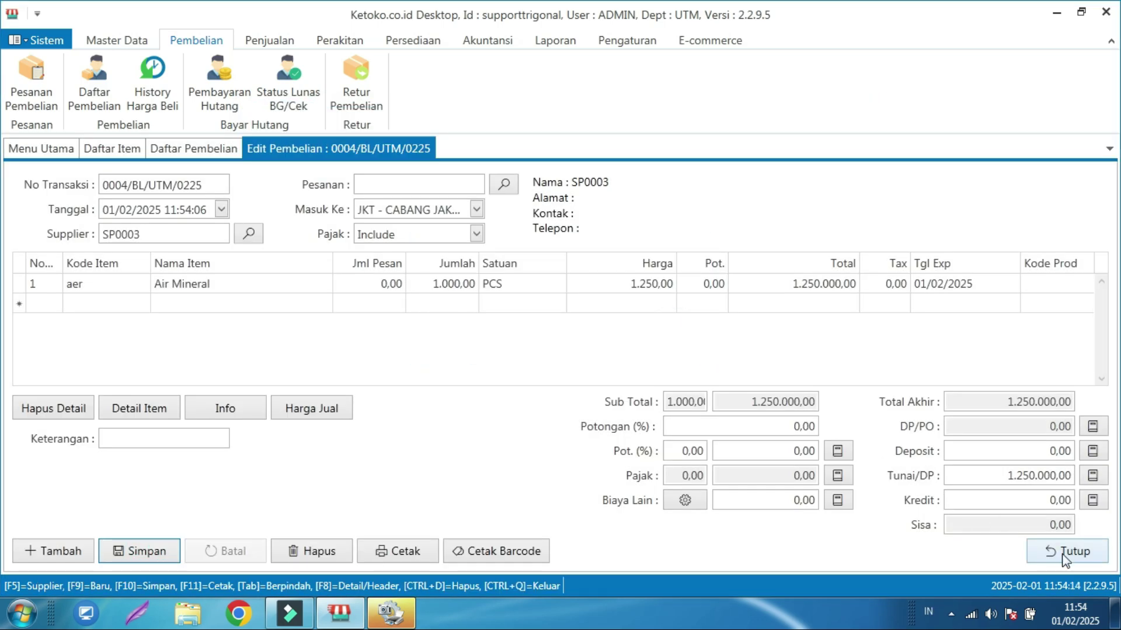
left_click(1048, 549)
left_click(1049, 549)
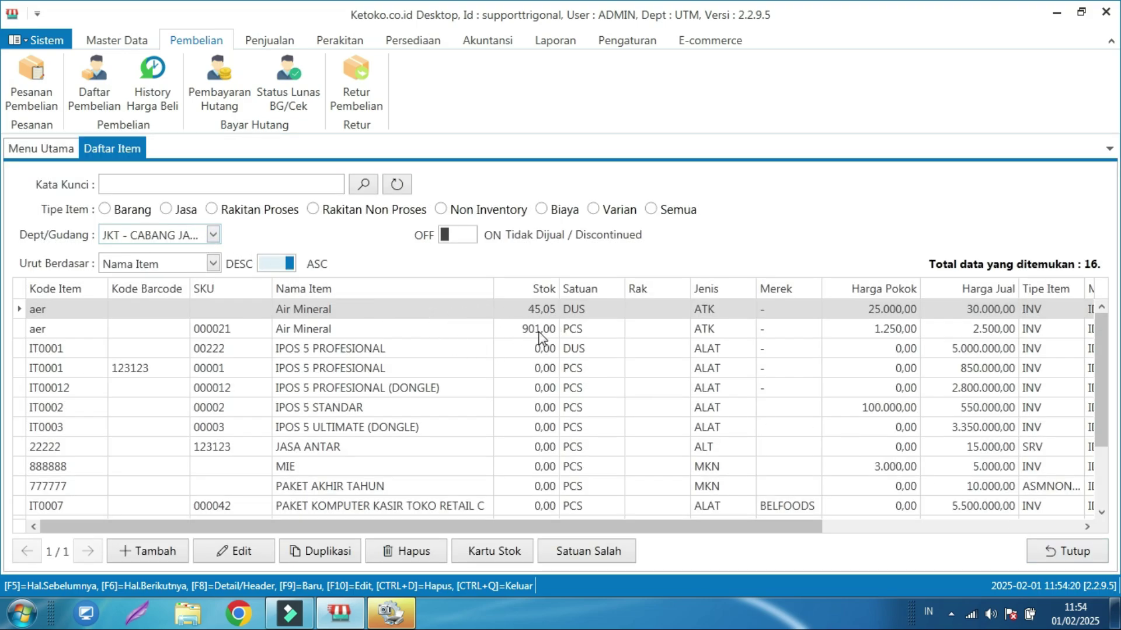
- Switch item stock to UTM, then back to JKT - CABANG JAKARTA showing Air Mineral at 901.00 PCS
left_click(213, 235)
left_click(183, 313)
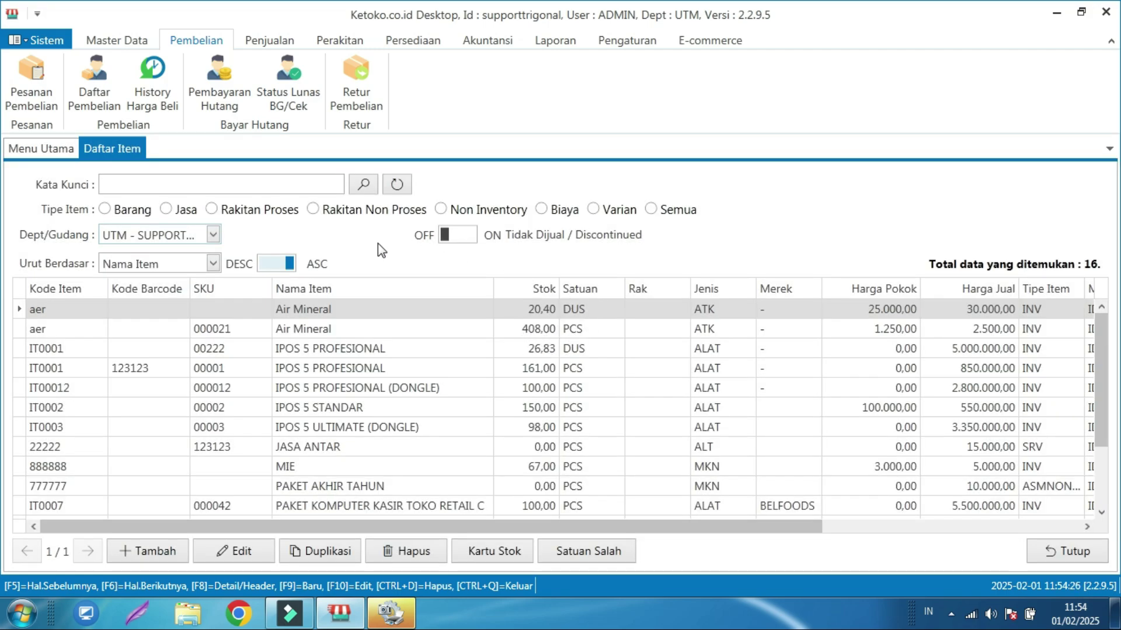
left_click(213, 235)
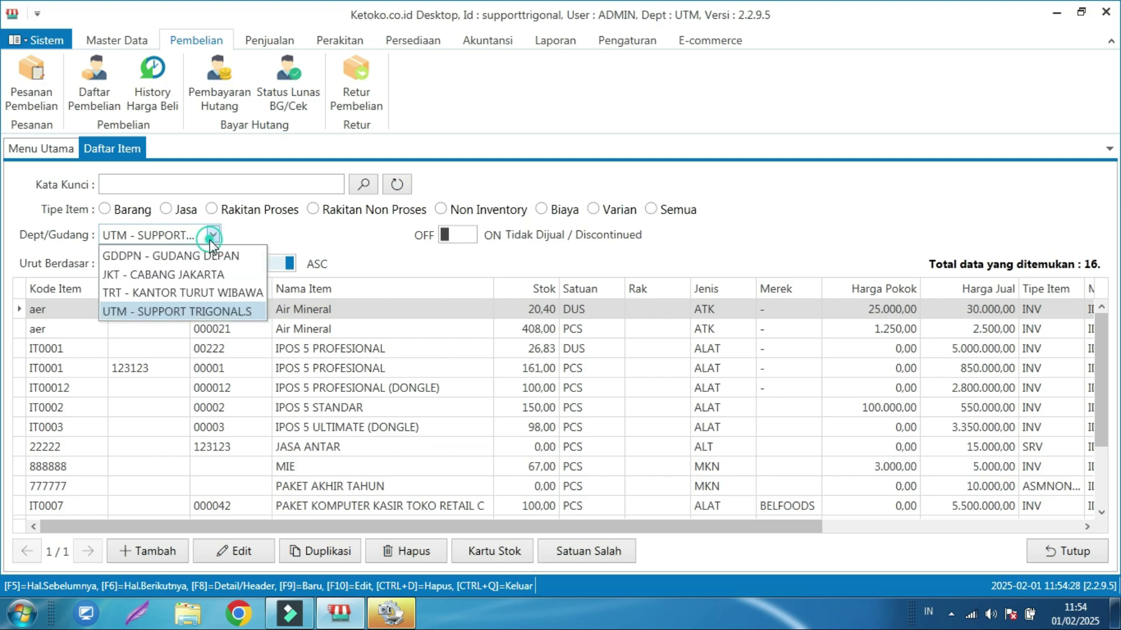
left_click(195, 275)
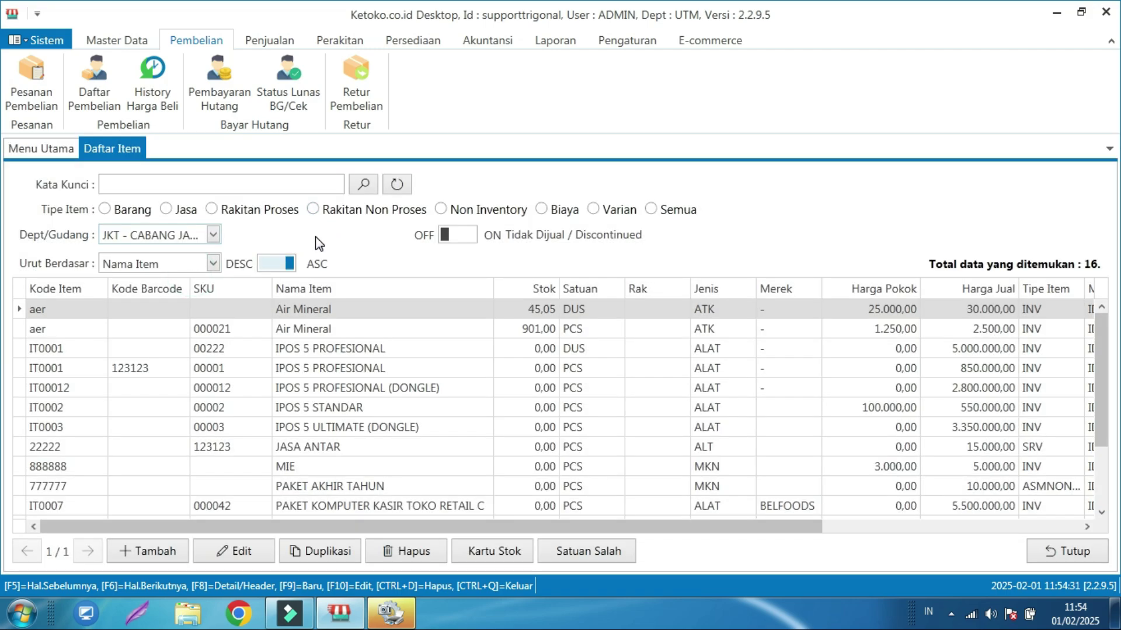
- Start a new item transfer going out from the JKT branch
left_click(425, 43)
left_click(415, 78)
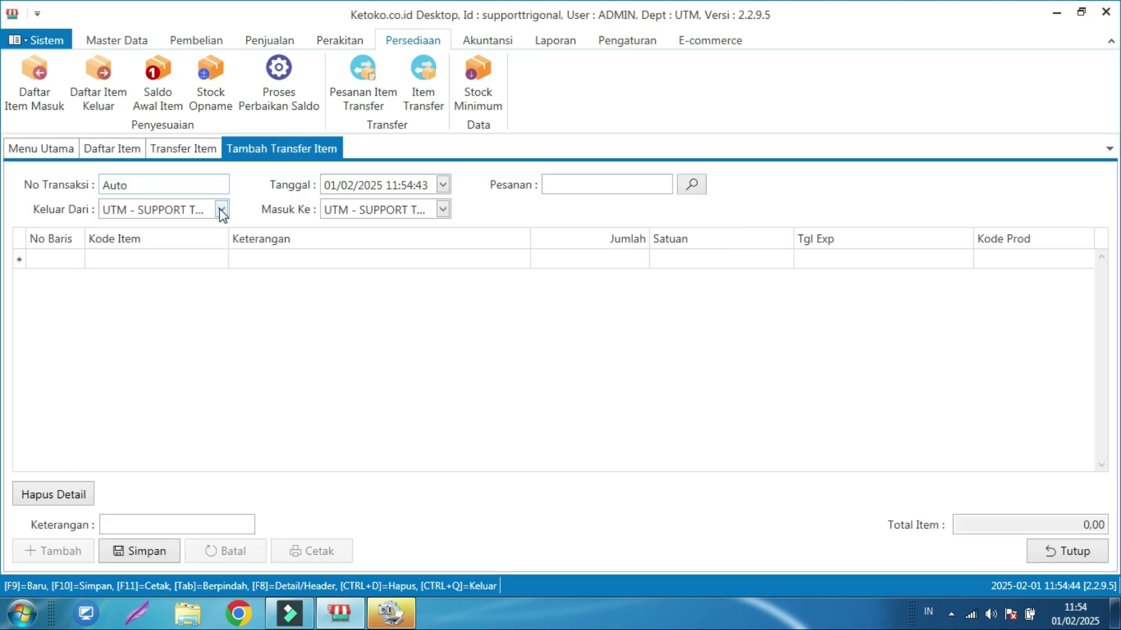
left_click(220, 209)
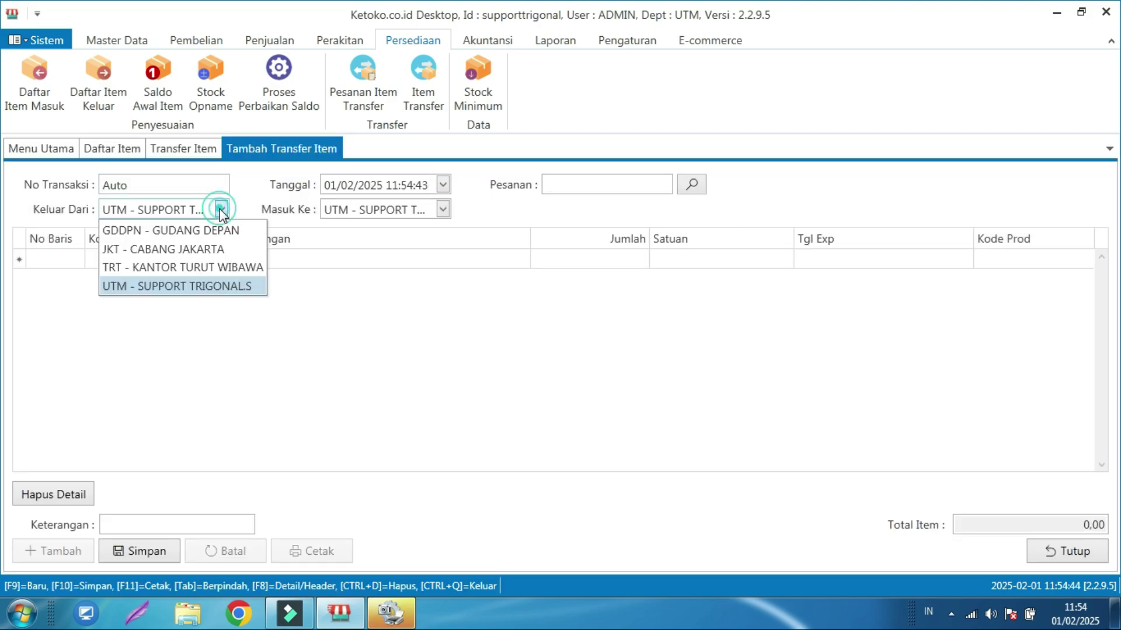
left_click(155, 249)
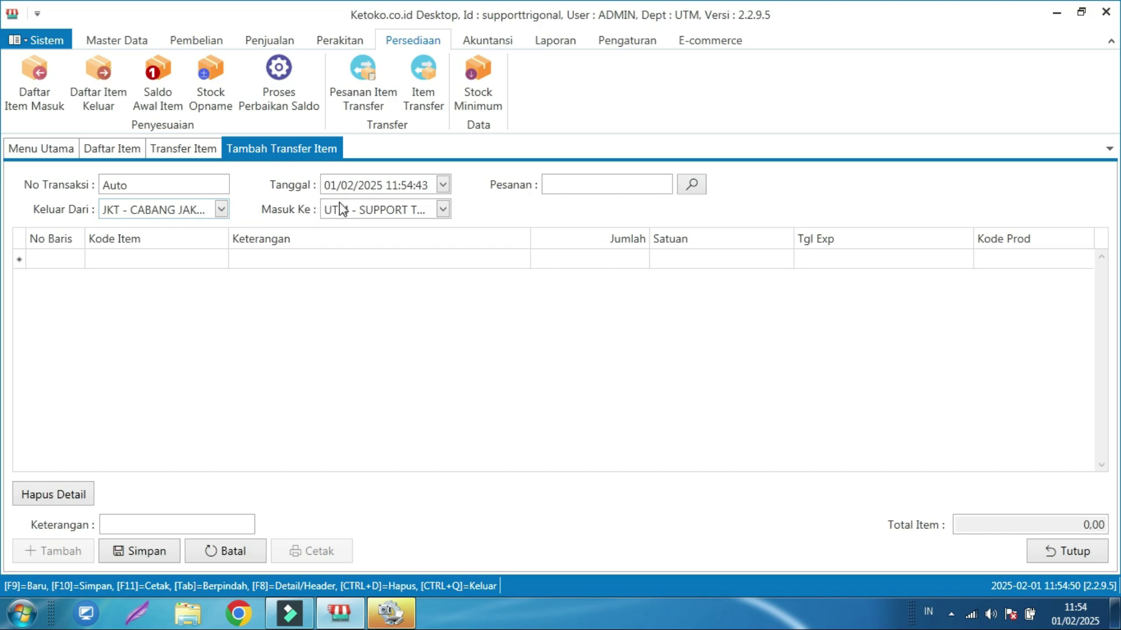
- Add Air Mineral (PCS) to the transfer with a quantity of 100
left_click(200, 259)
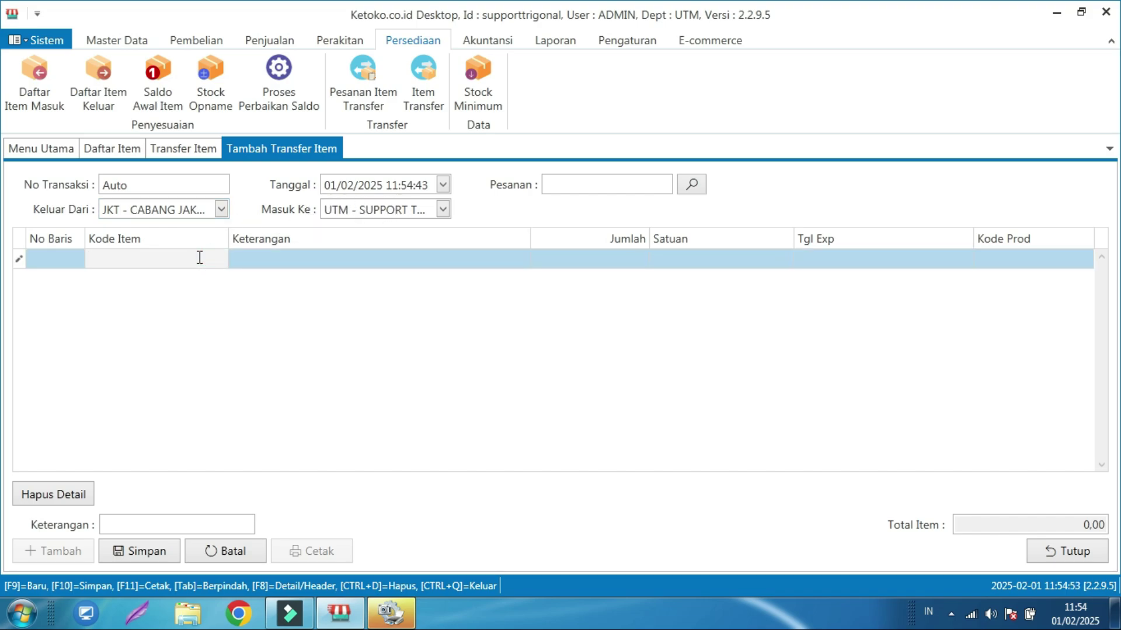
type("a")
key("Return")
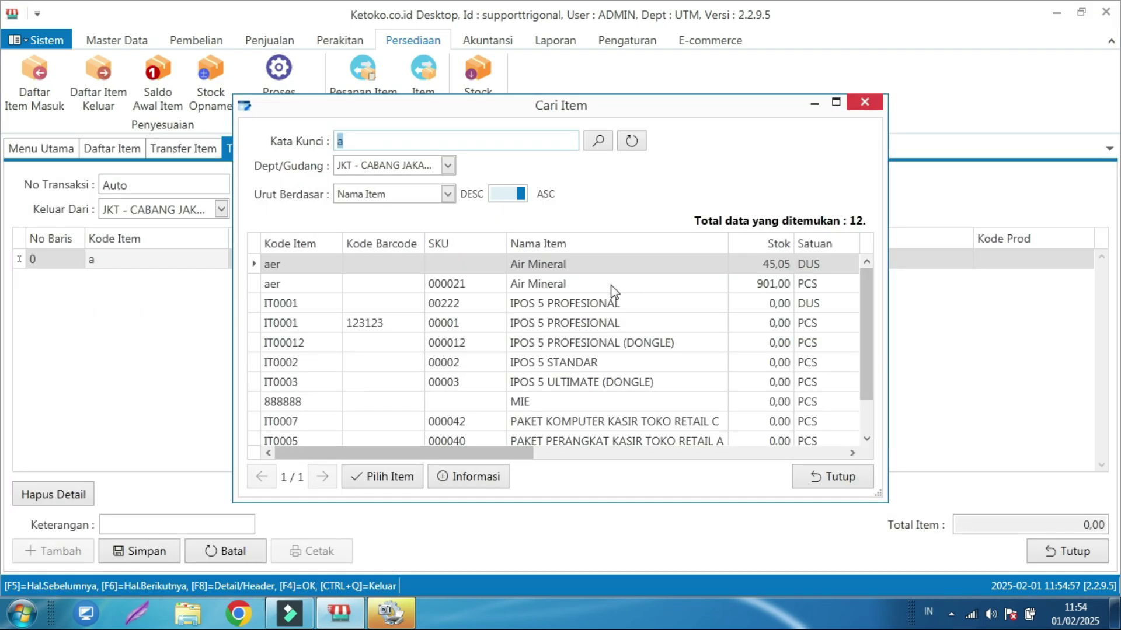
left_click(613, 284)
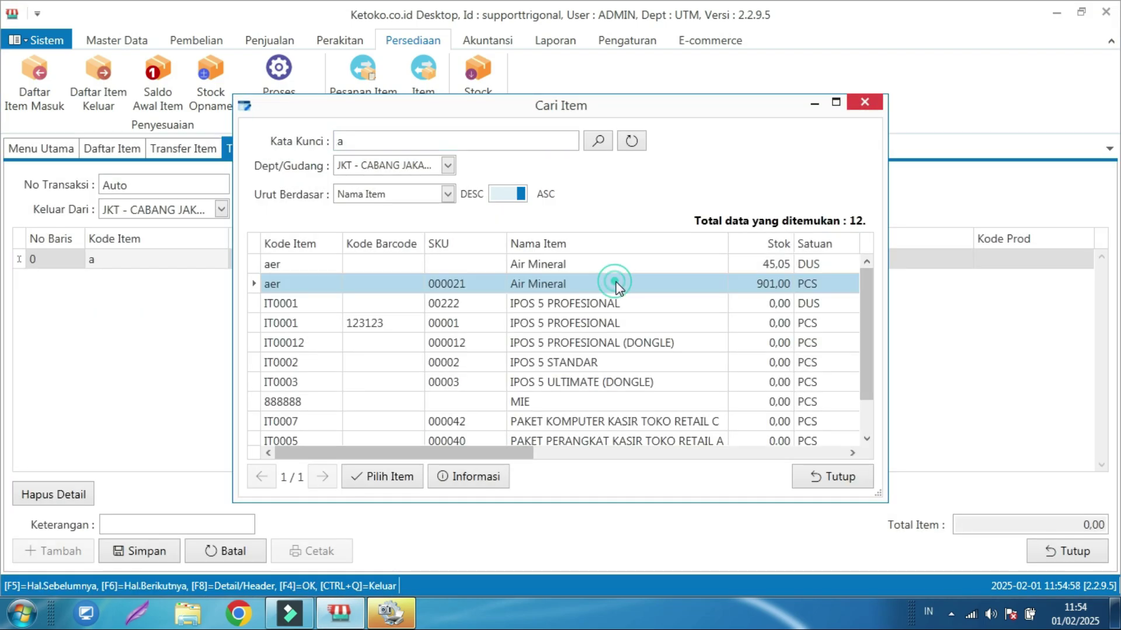
left_click(384, 478)
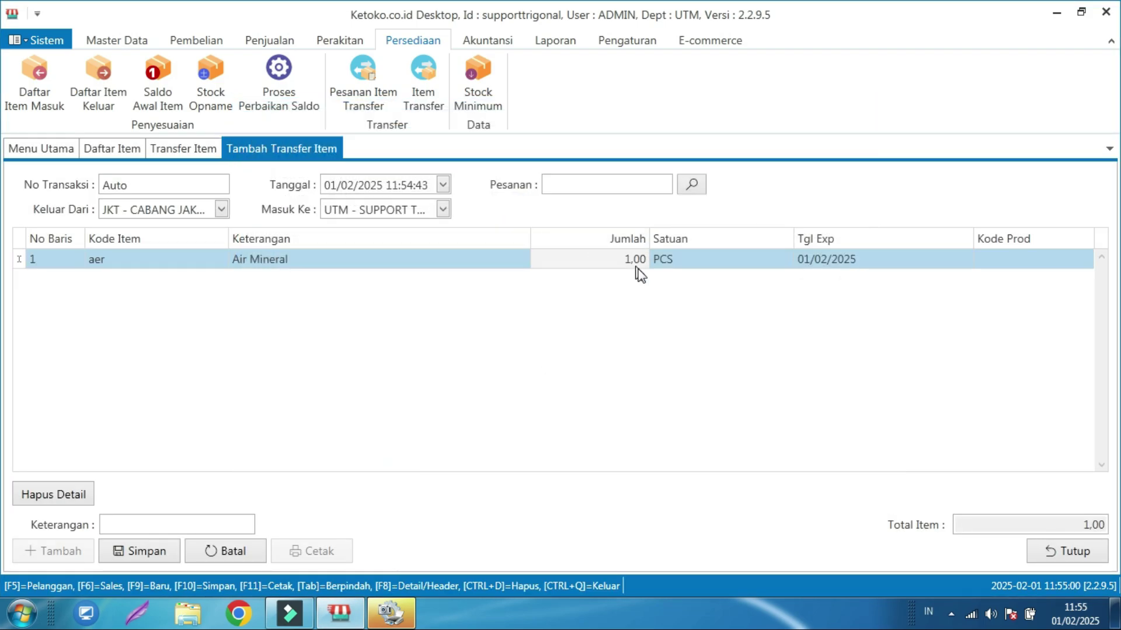
left_click(629, 263)
type("00")
left_click(681, 325)
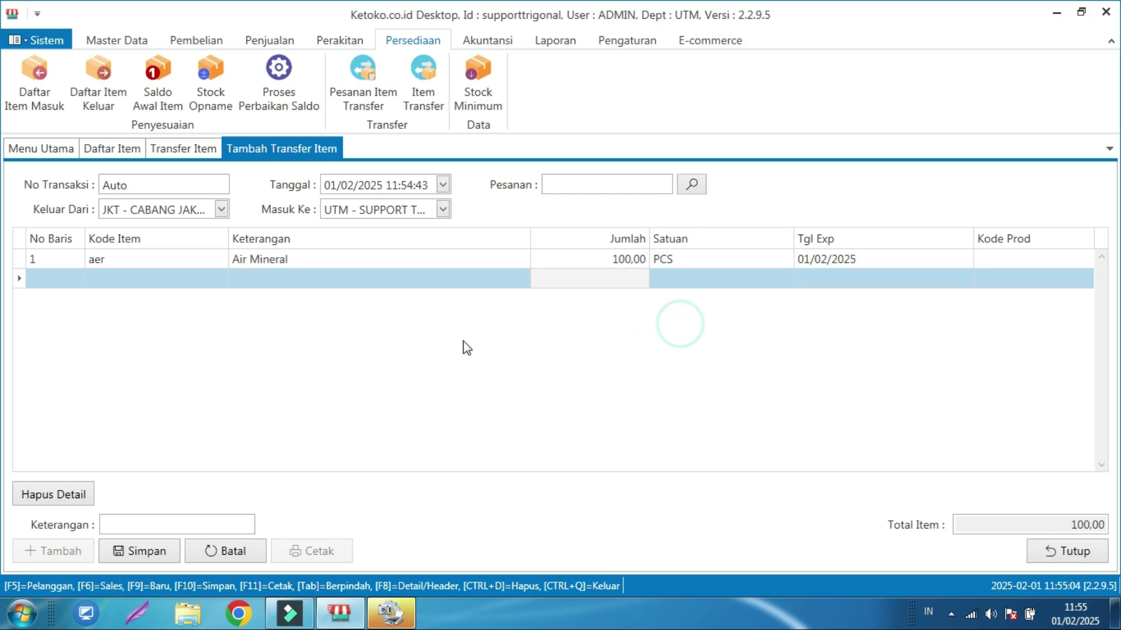
- Save transfer 0002/TRF/UTM/0225, confirm the message and close it
left_click(147, 551)
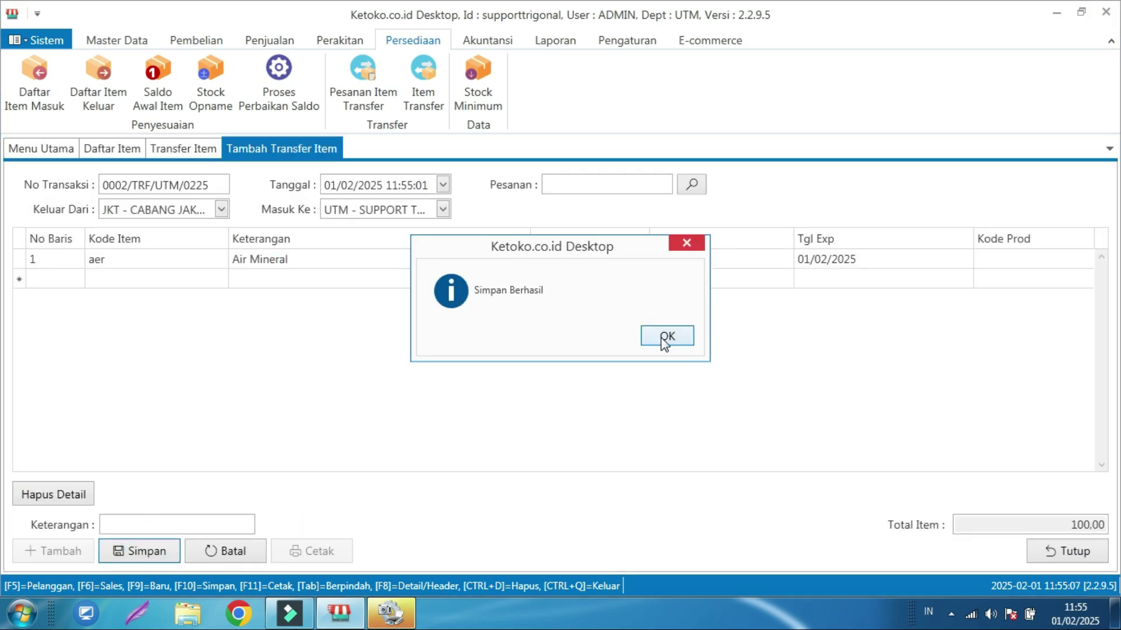
left_click(664, 343)
left_click(1068, 555)
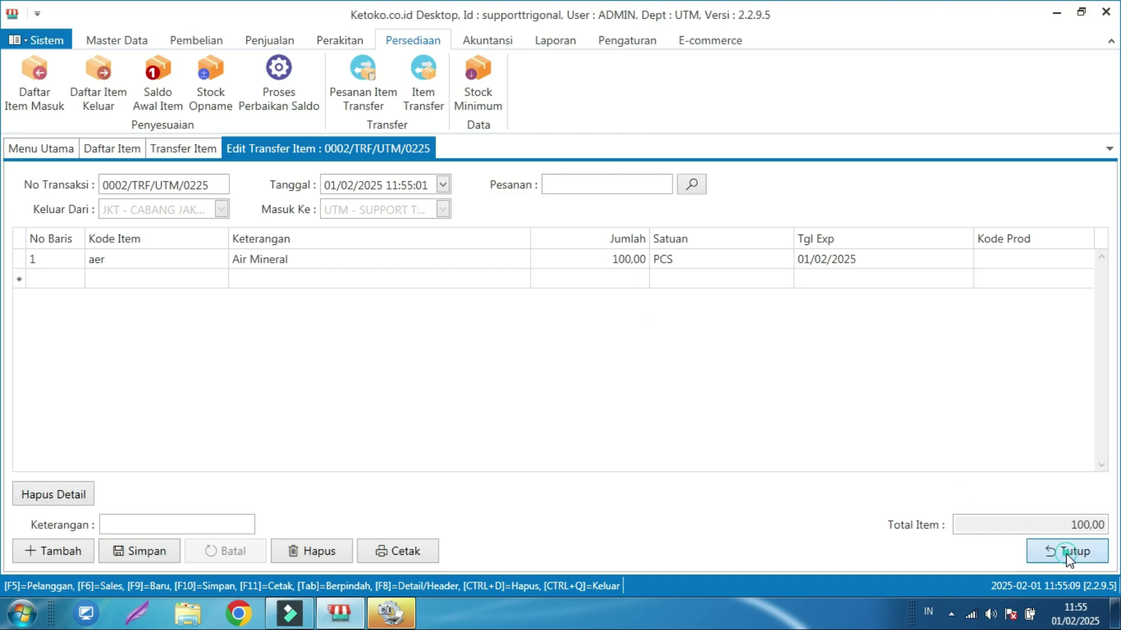
- Check Air Mineral PCS stock in the item list, now 801.00 for JKT
left_click(1043, 549)
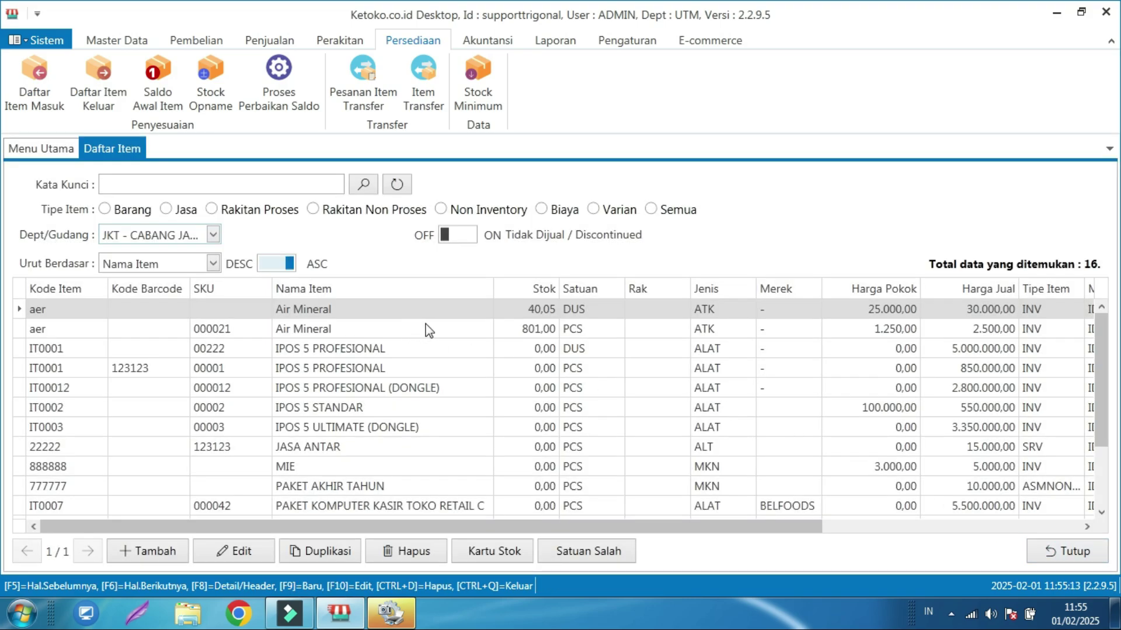
left_click(407, 328)
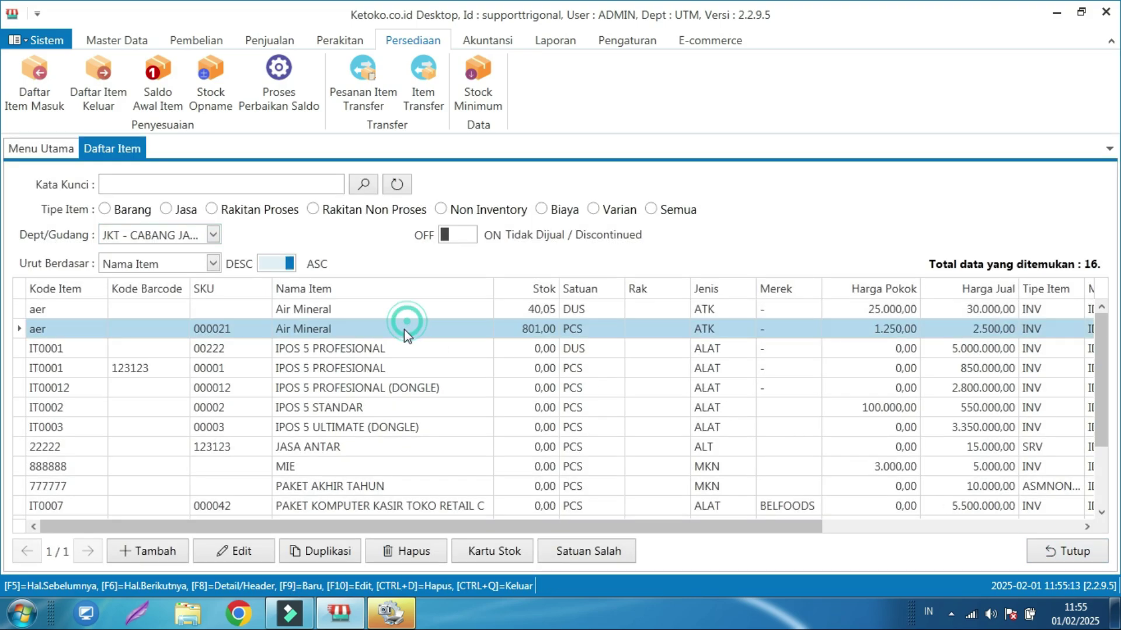
left_click(1052, 552)
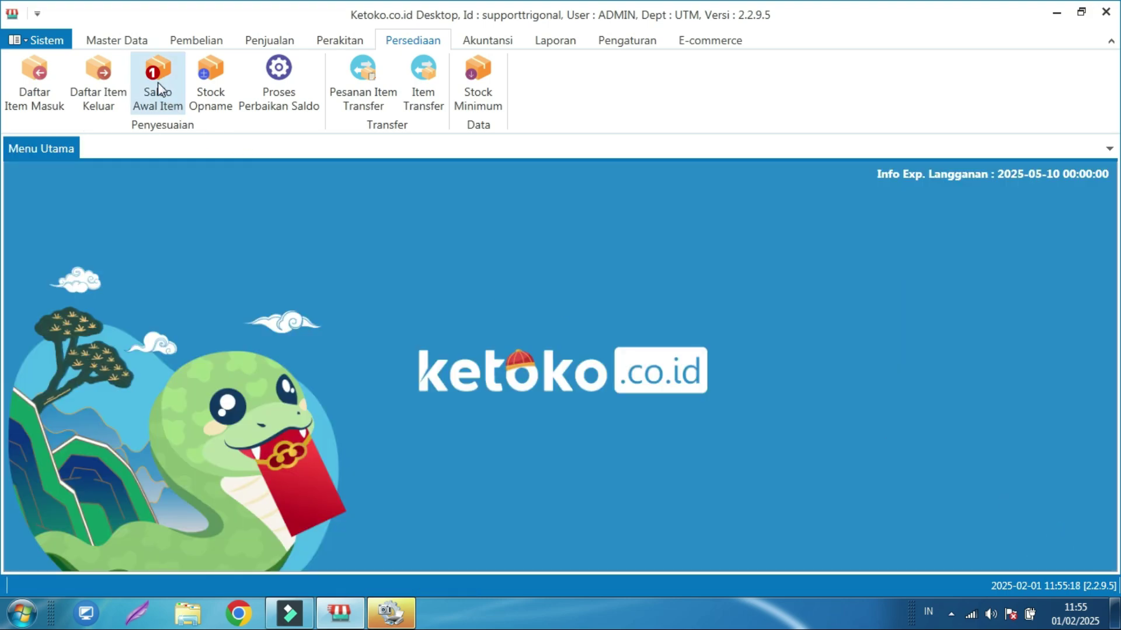
- Open the Kartu Stok for Air Mineral (PCS) from Daftar Item
left_click(135, 41)
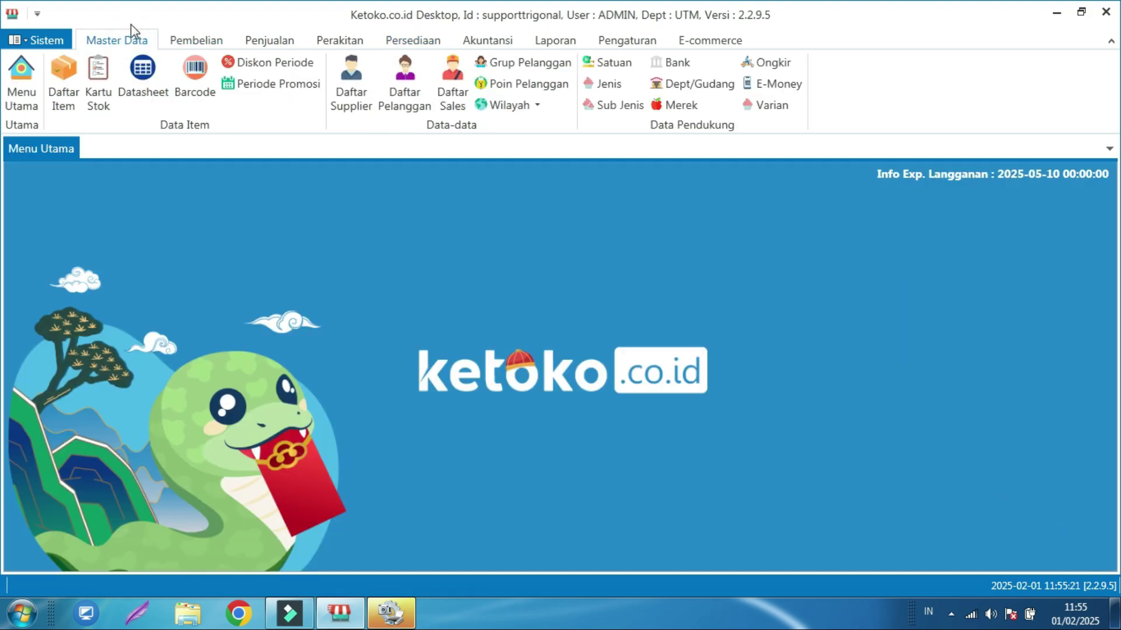
left_click(70, 69)
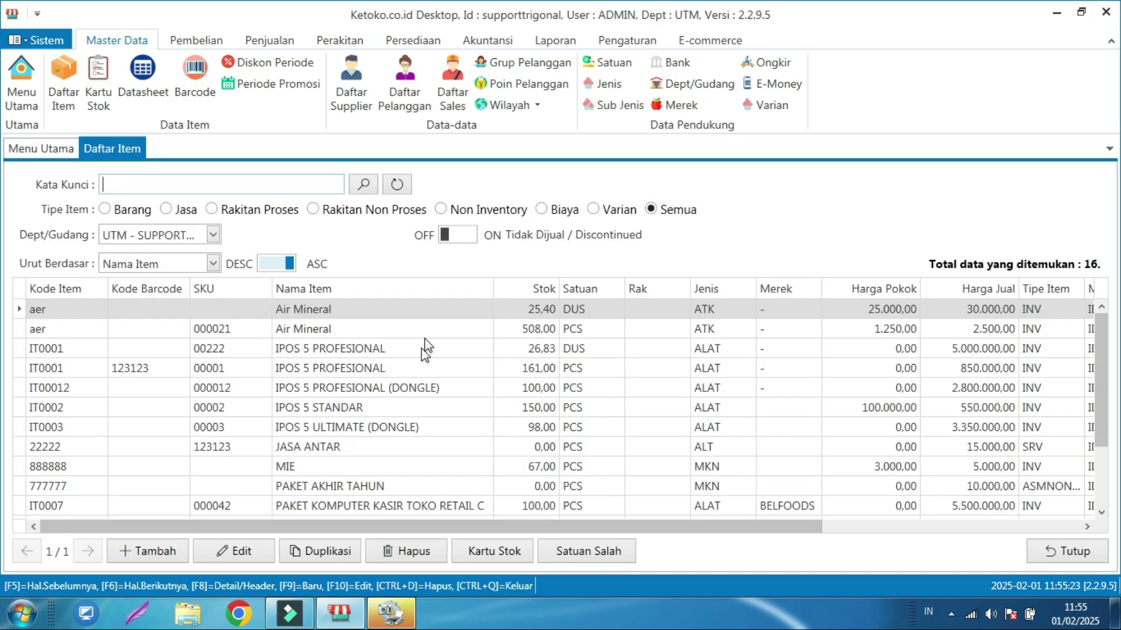
left_click(281, 330)
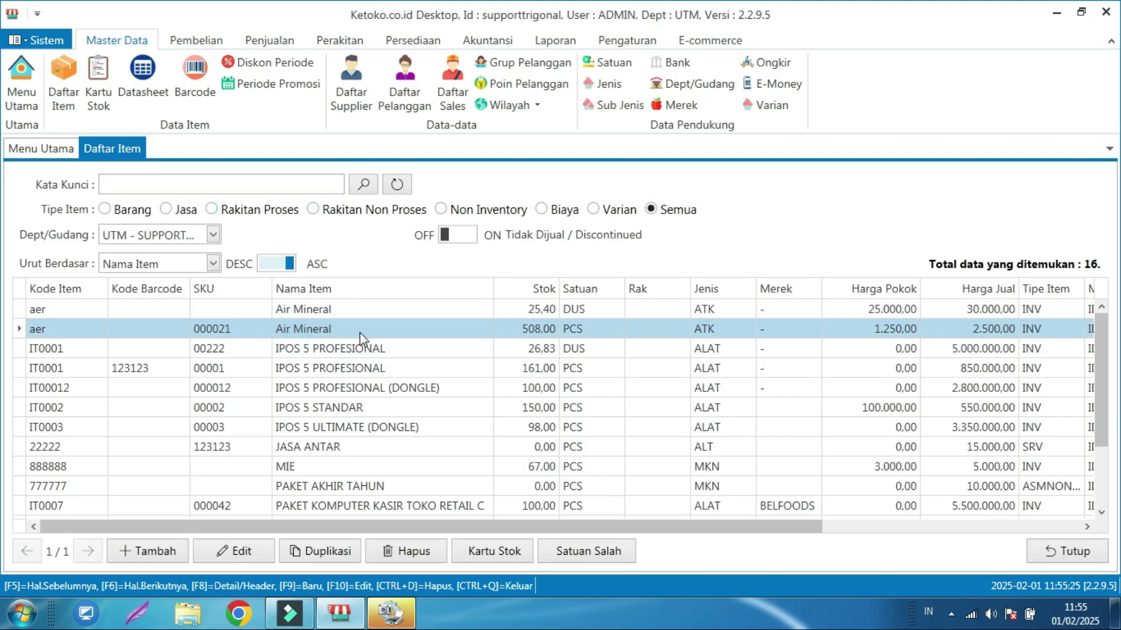
left_click(499, 550)
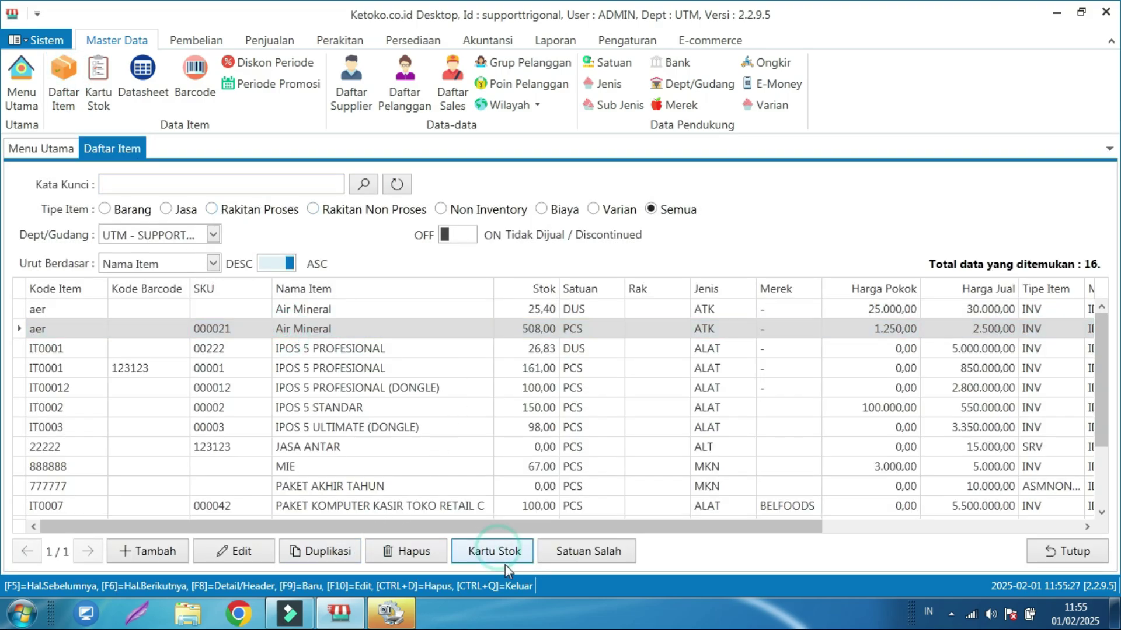
- Set the stock card period to Selama Setahun and reprocess it
left_click(212, 210)
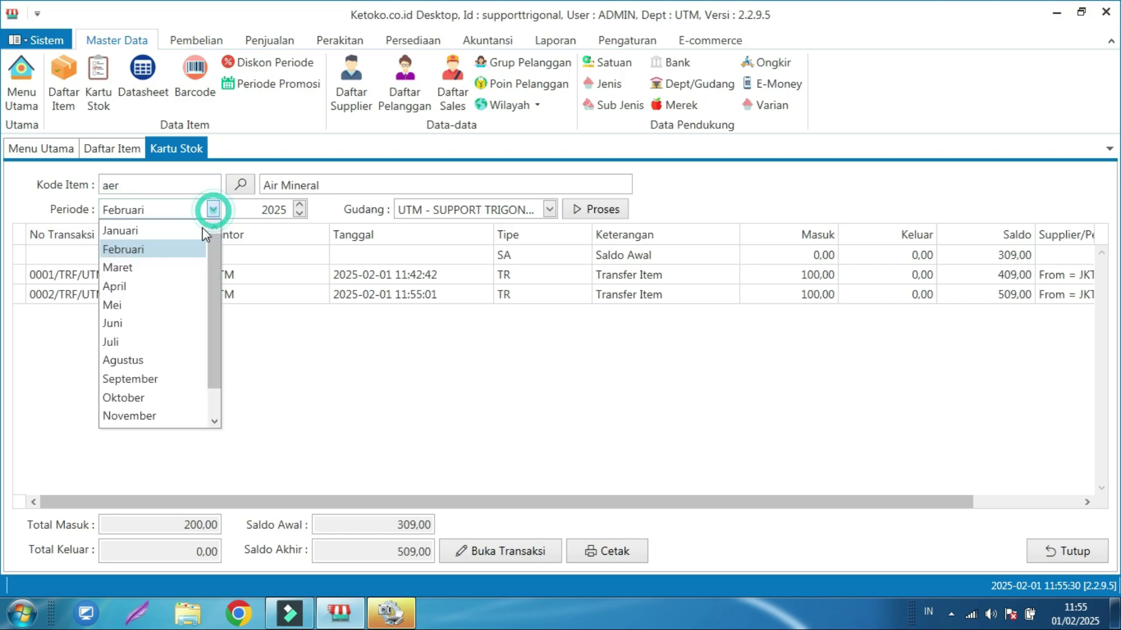
scroll(169, 377, "down", 1)
left_click(160, 420)
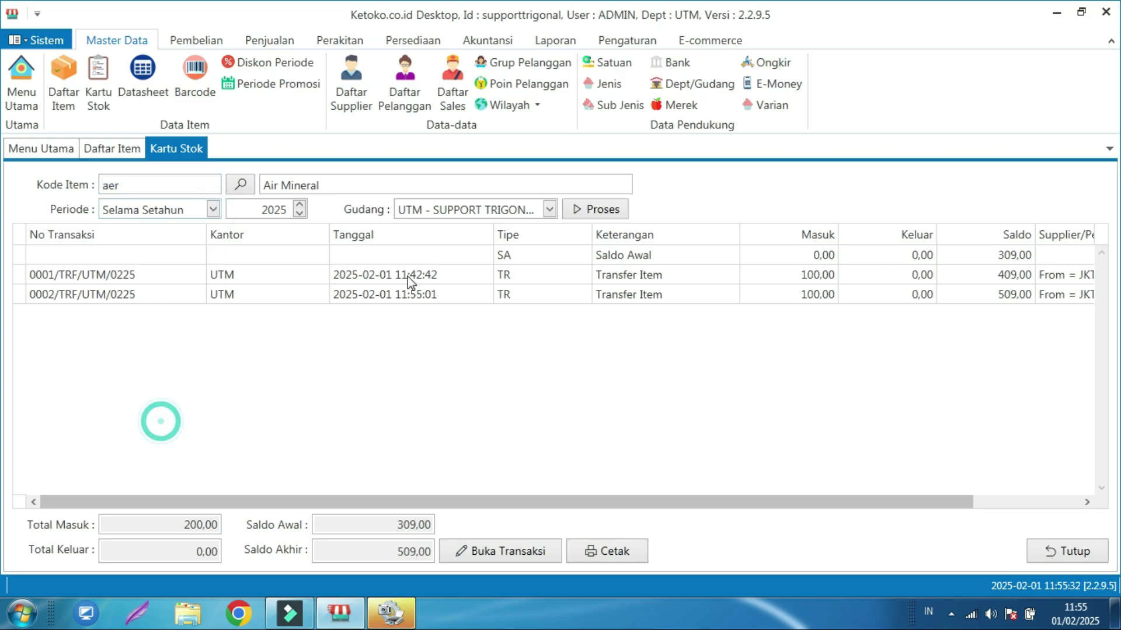
left_click(587, 210)
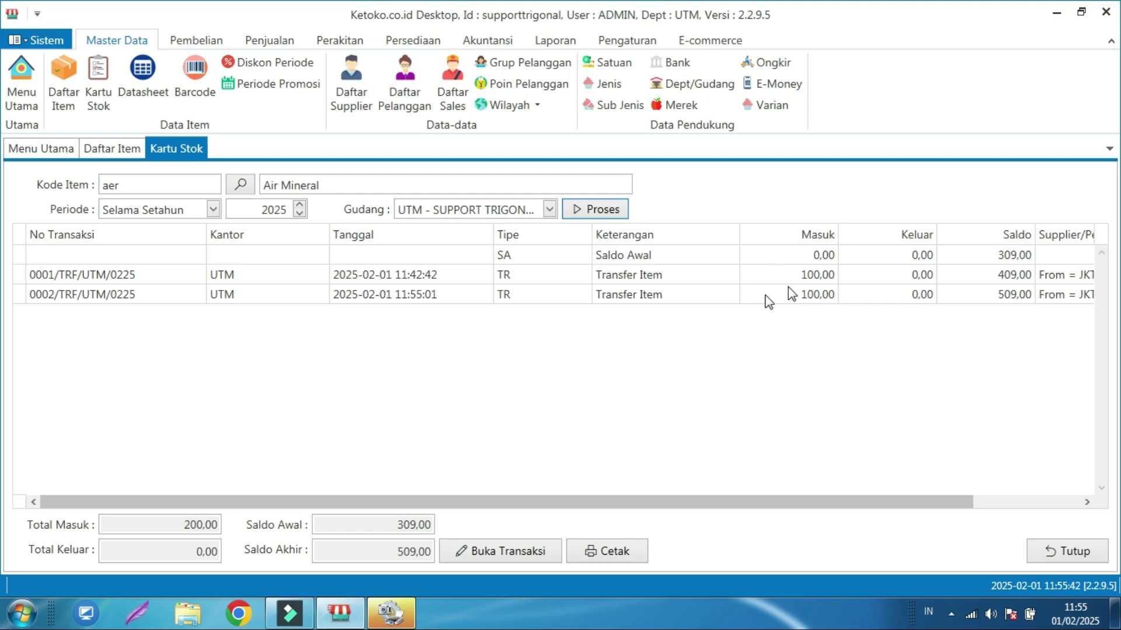
- Show JKT - CABANG JAKARTA movements (ending balance 800,00), then close the stock card and item list
left_click(549, 209)
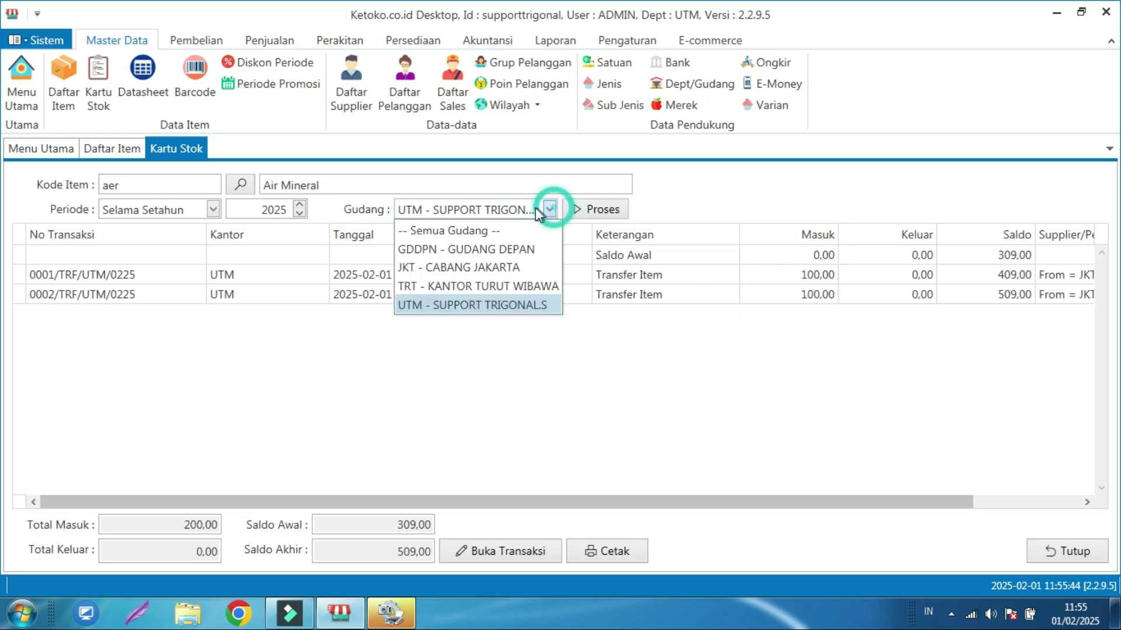
left_click(453, 267)
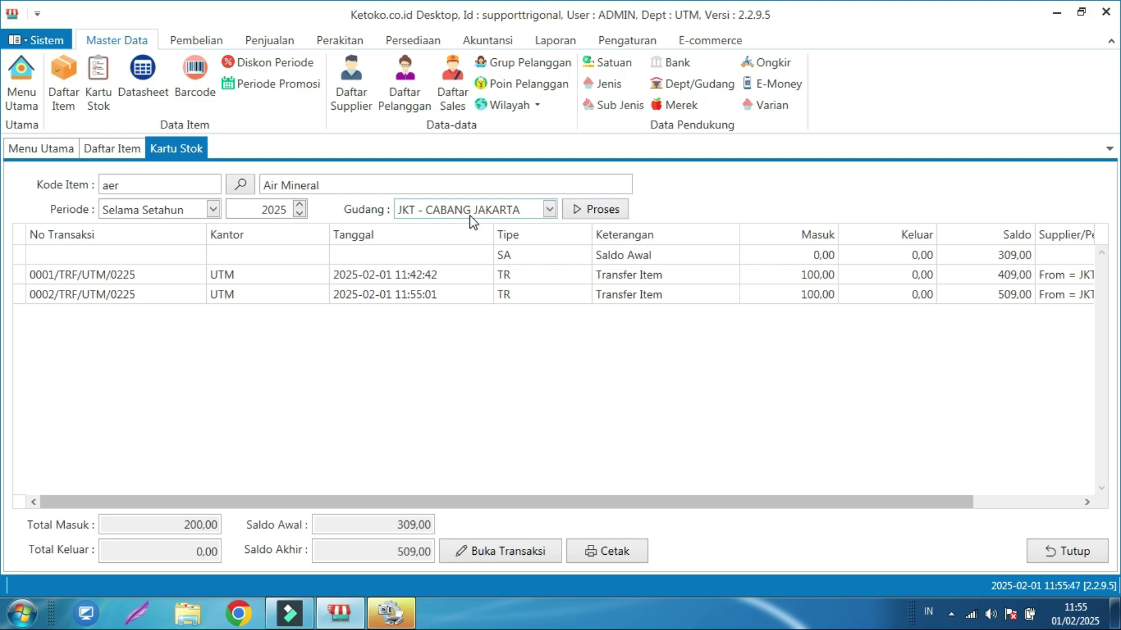
left_click(582, 211)
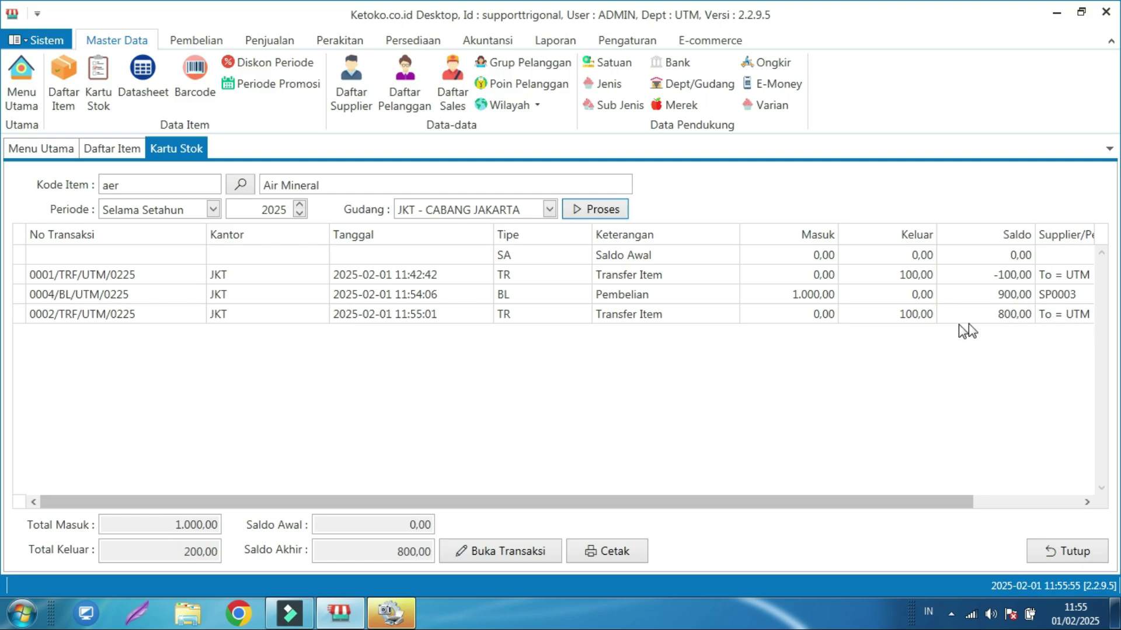
left_click(1062, 553)
left_click(1054, 552)
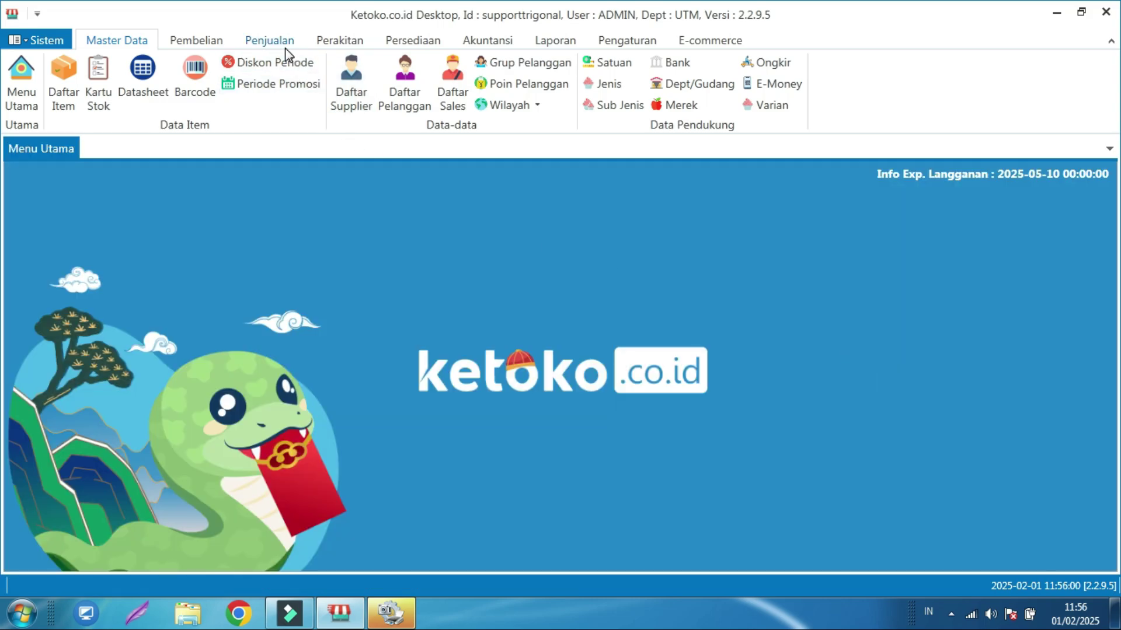
- Start a new Daftar Kasir sale and add the Air Mineral (PCS) item
left_click(280, 44)
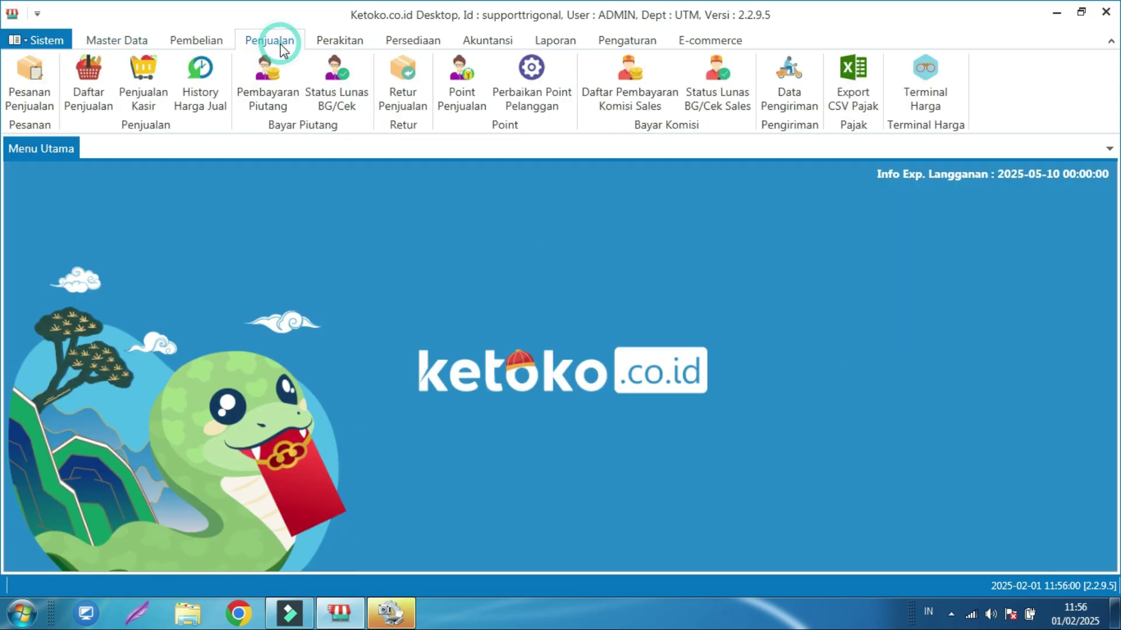
left_click(100, 101)
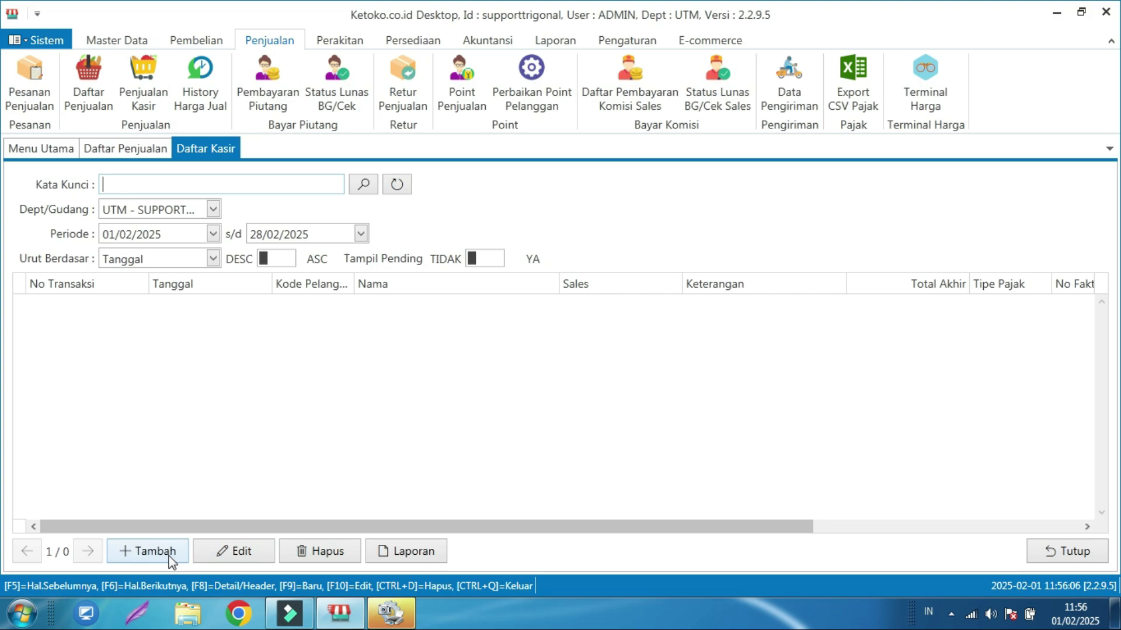
left_click(157, 552)
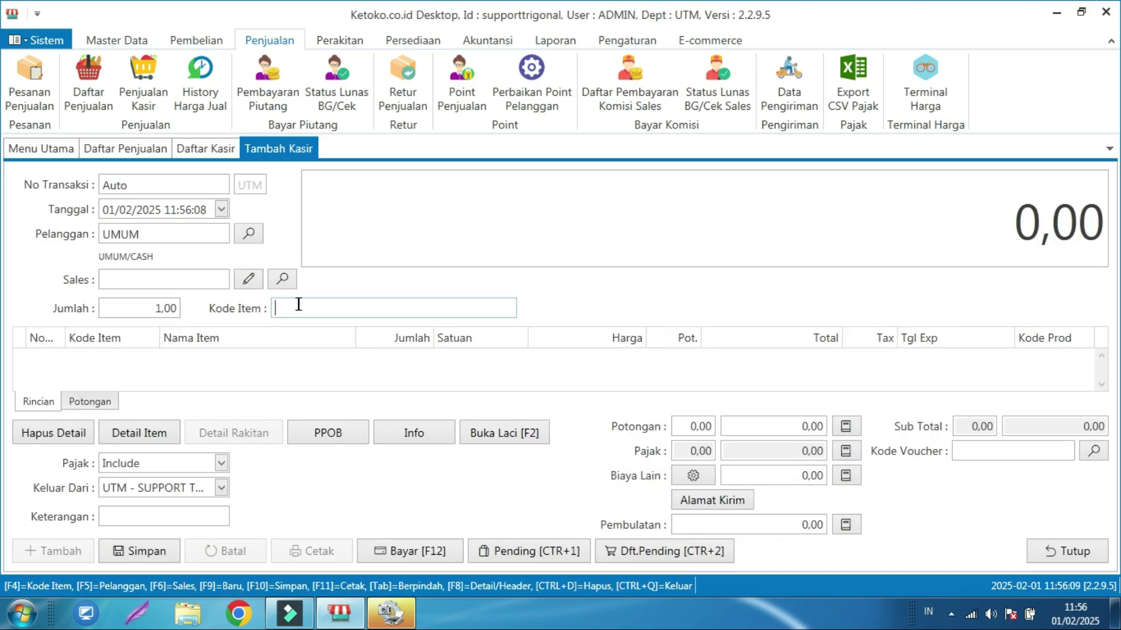
type("a")
key("Return")
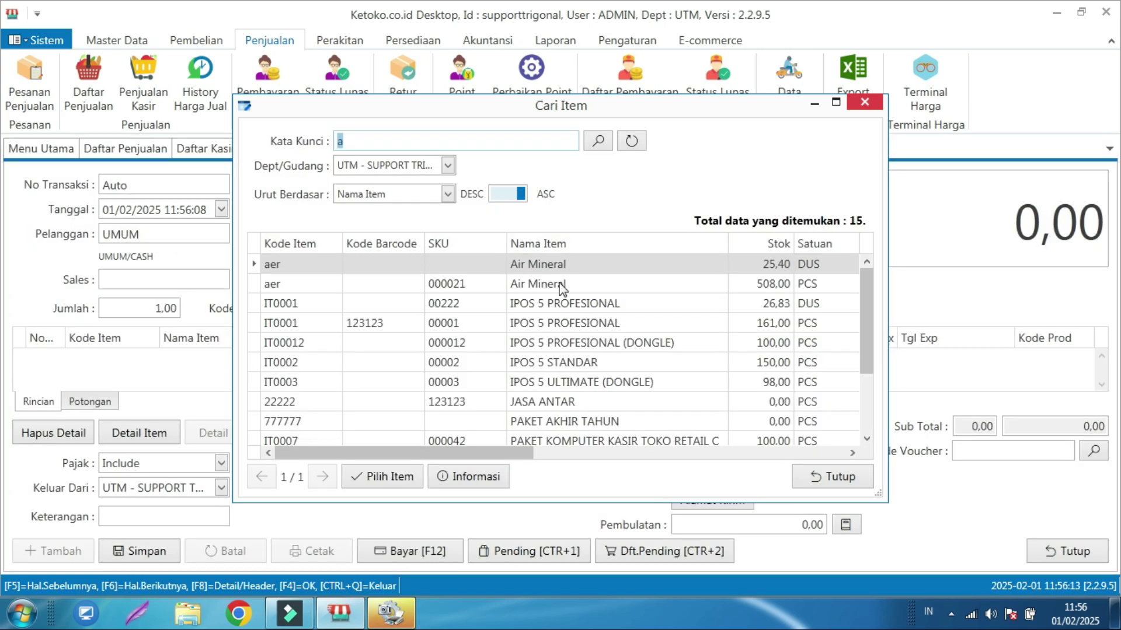
left_click(562, 286)
left_click(403, 480)
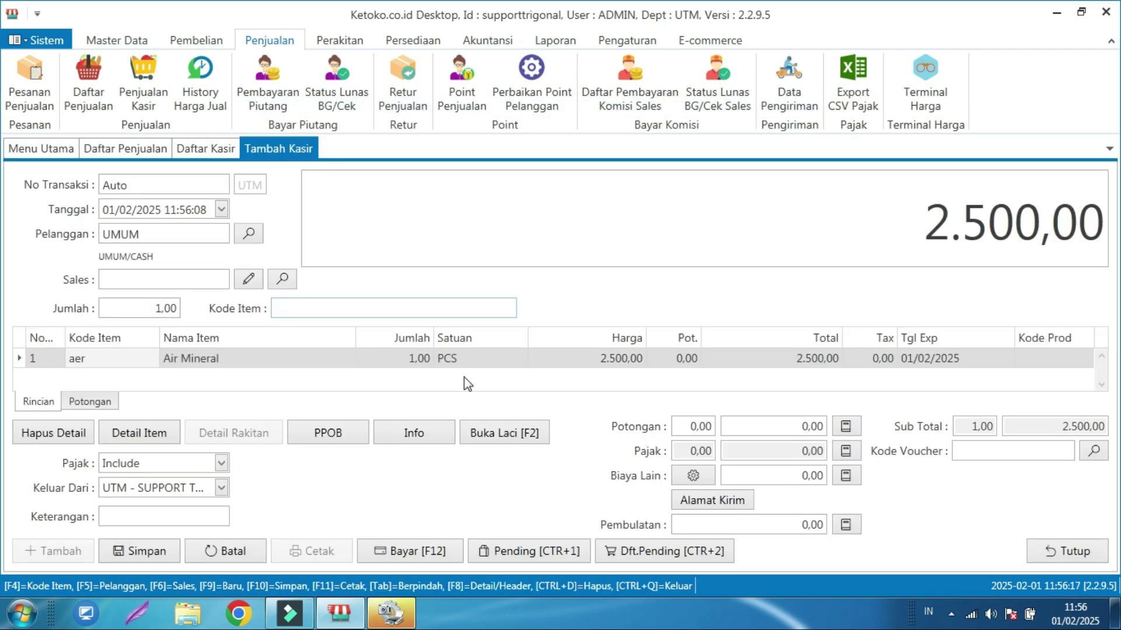
- Set the sale's Keluar Dari warehouse to JKT - CABANG JAKARTA
left_click(223, 488)
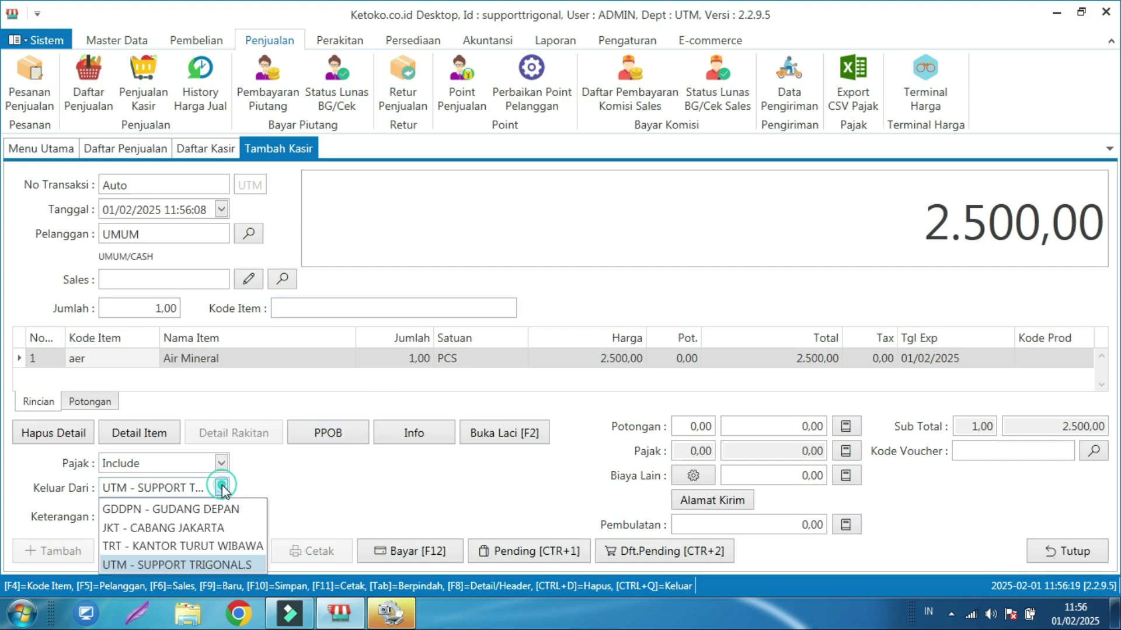
left_click(222, 488)
left_click(223, 488)
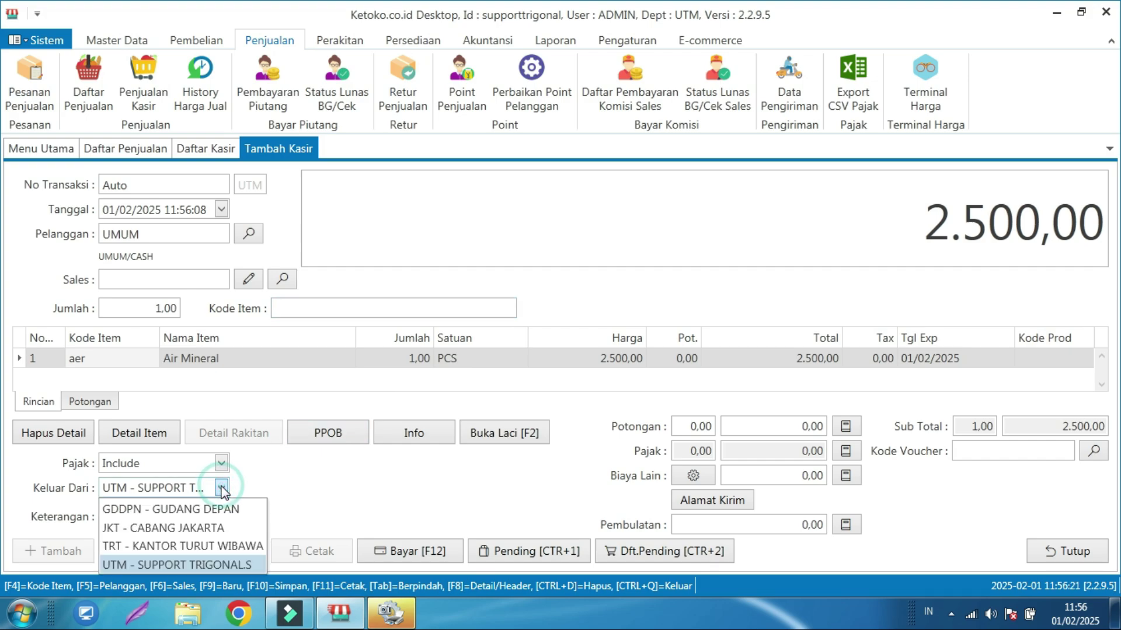
left_click(223, 489)
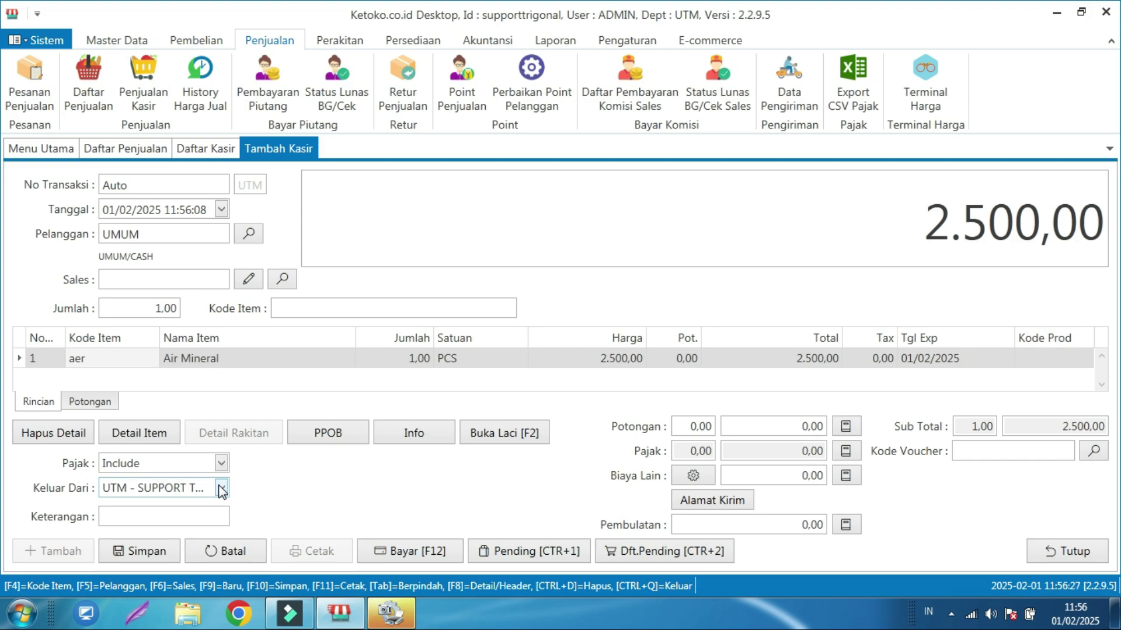
left_click(222, 489)
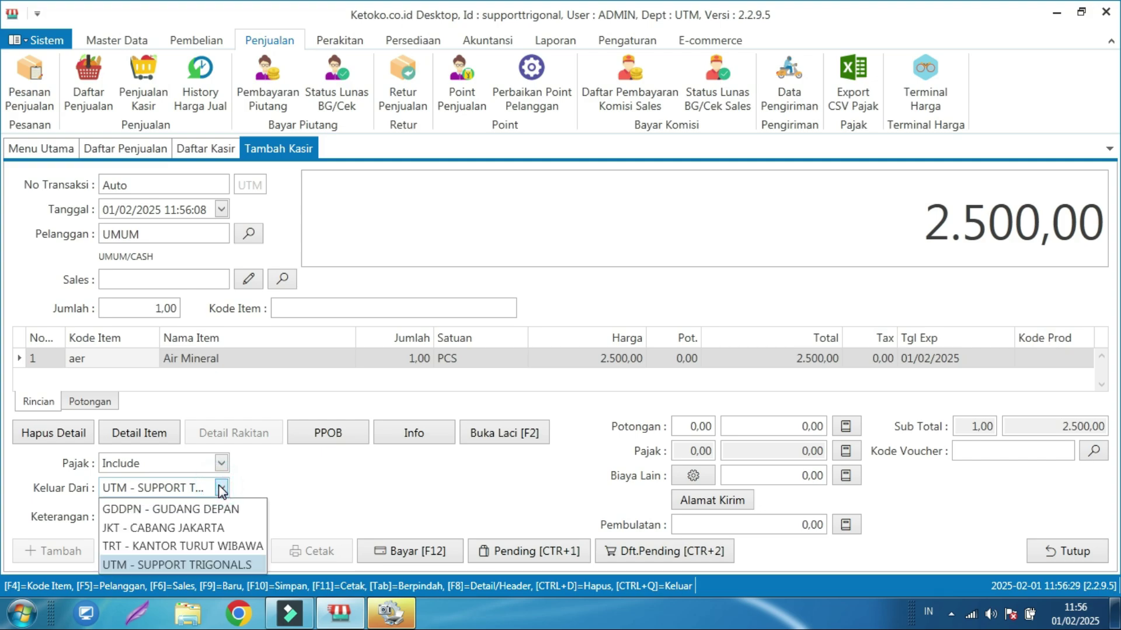
left_click(187, 522)
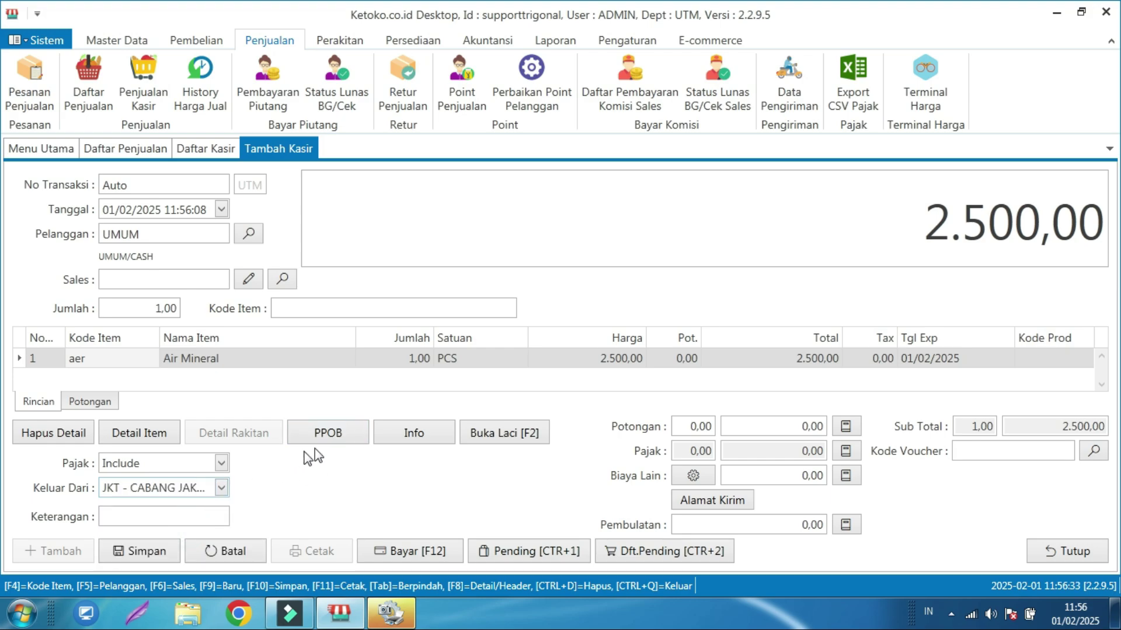
- Pay 2500 in cash and save sale 0006/JL/UTM/0225
left_click(388, 552)
type("2500")
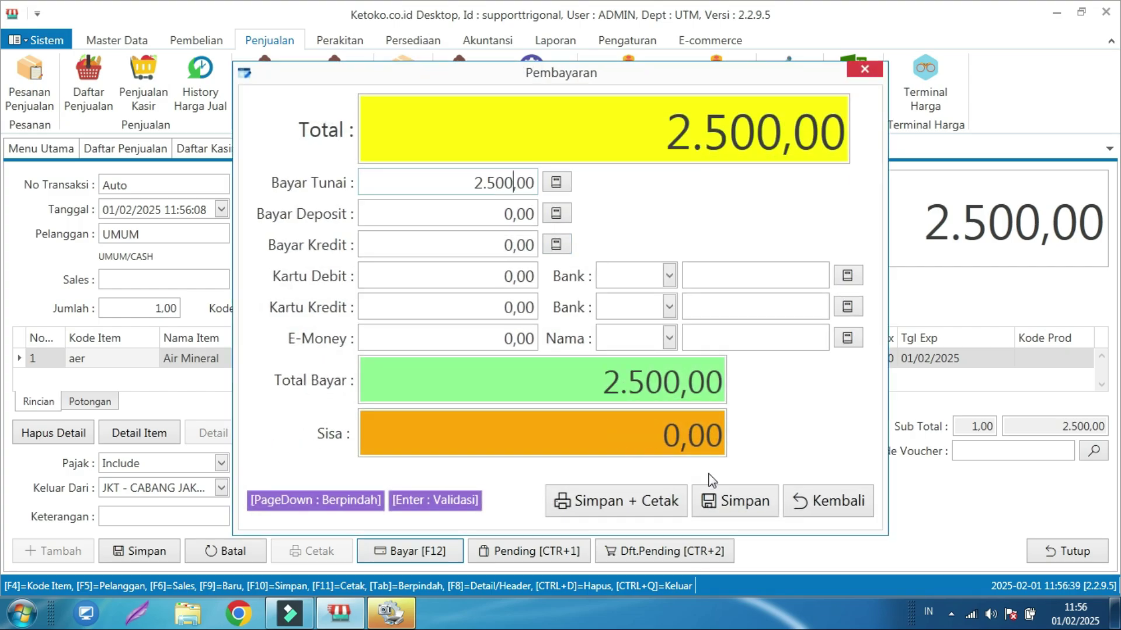
left_click(715, 499)
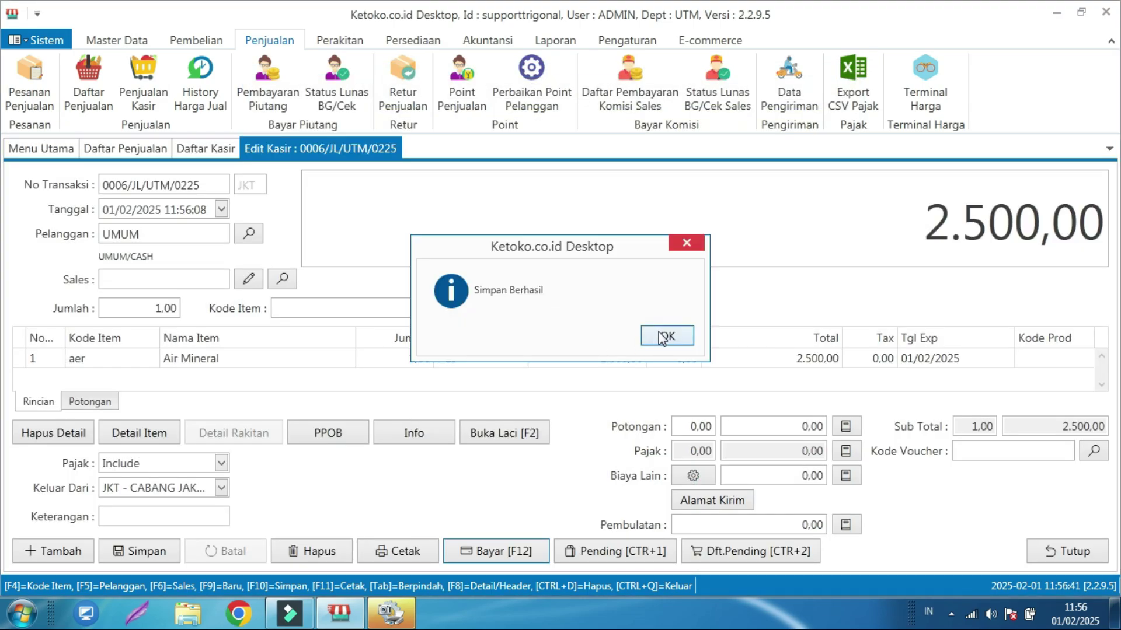
left_click(661, 338)
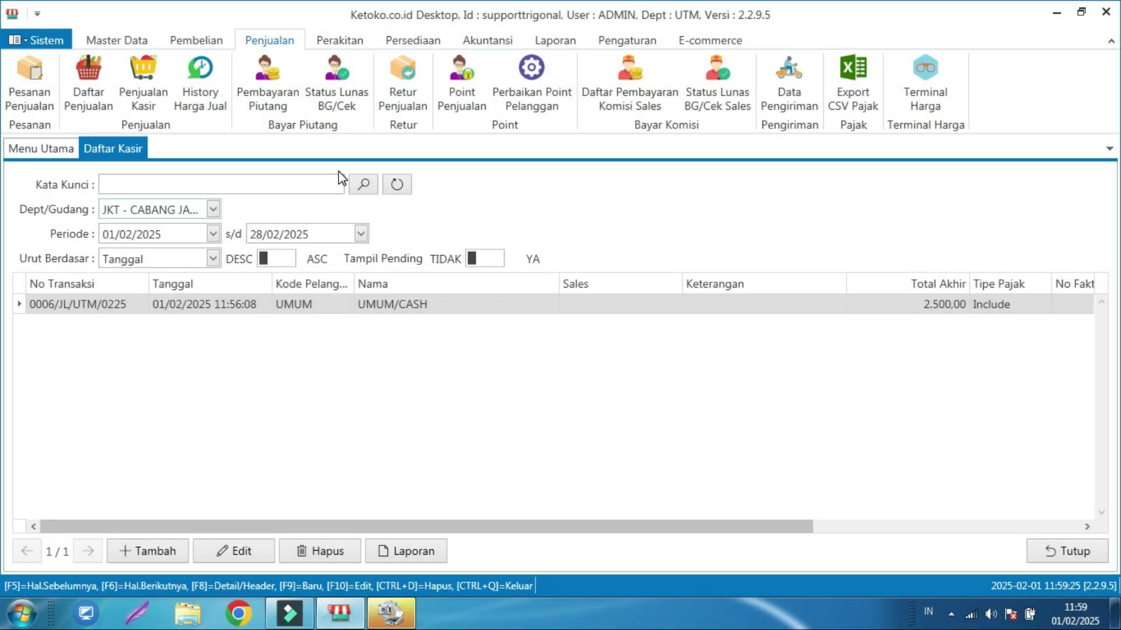
- Go to the Laporan functions and list the Laporan Keuangan reports
left_click(539, 42)
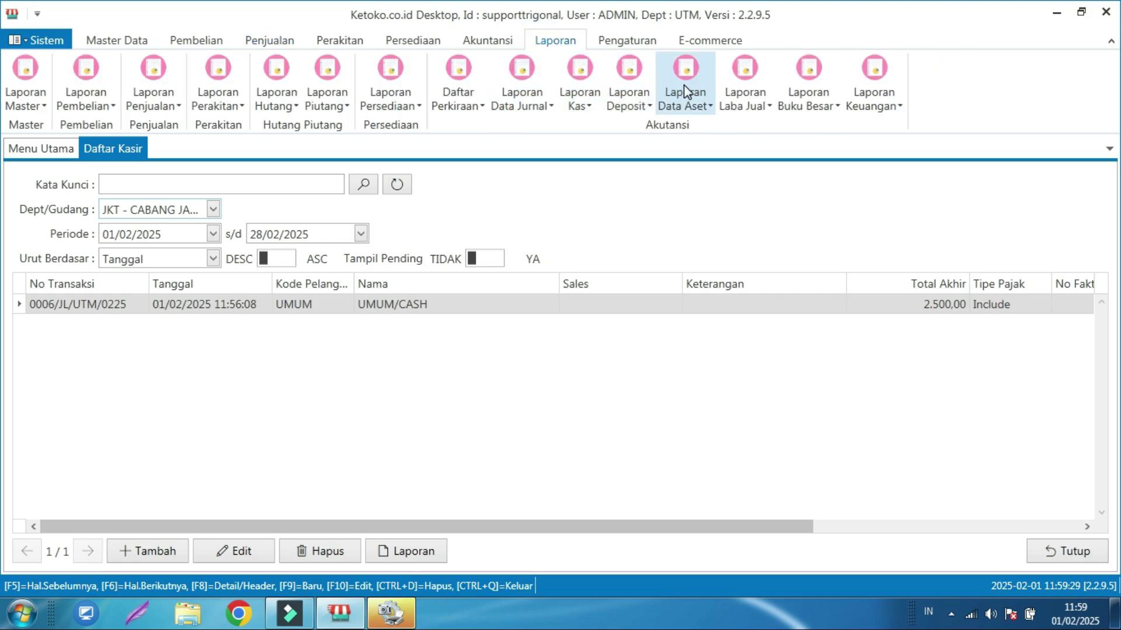
left_click(867, 93)
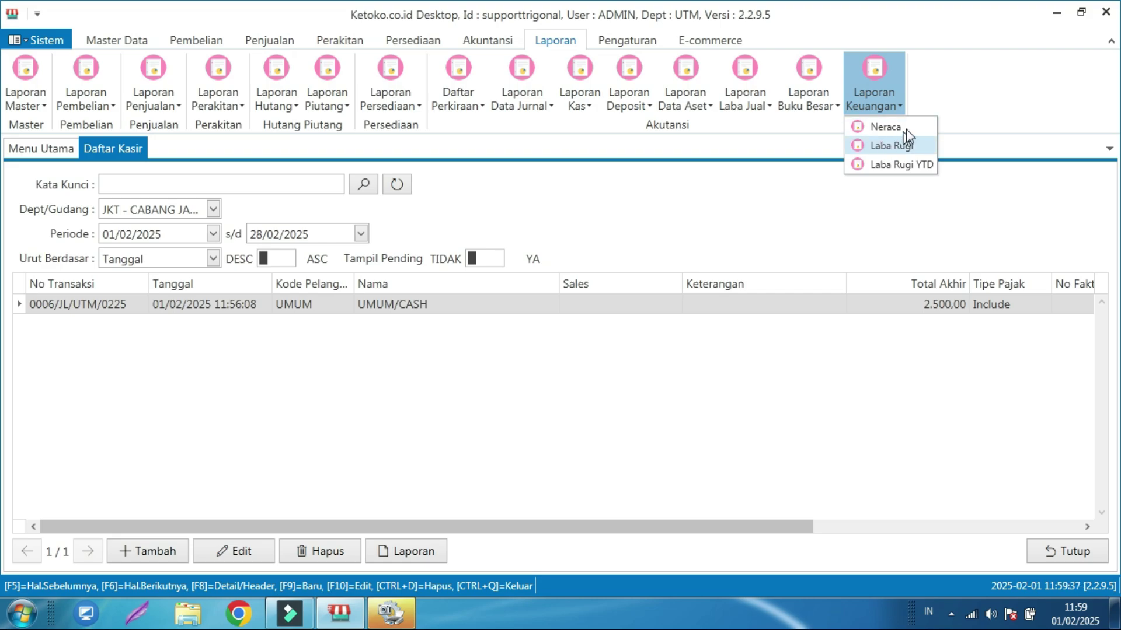
- Preview Laporan Penjualan Rekap for Gudang JKT - CABANG JAKARTA, 01/02/2025–28/02/2025
left_click(171, 82)
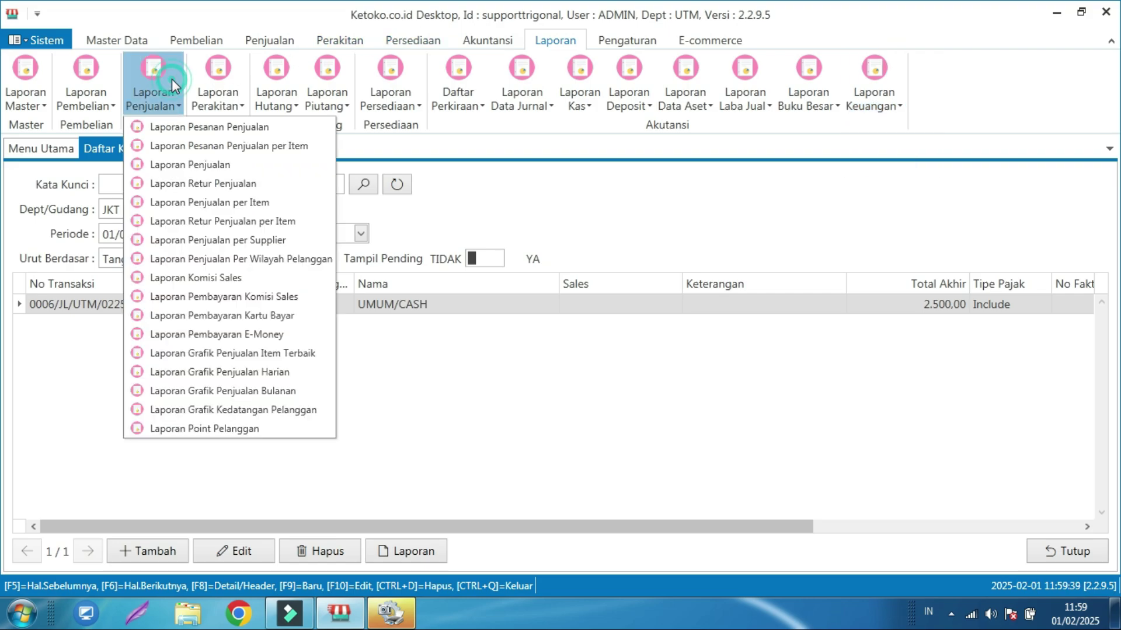
left_click(208, 166)
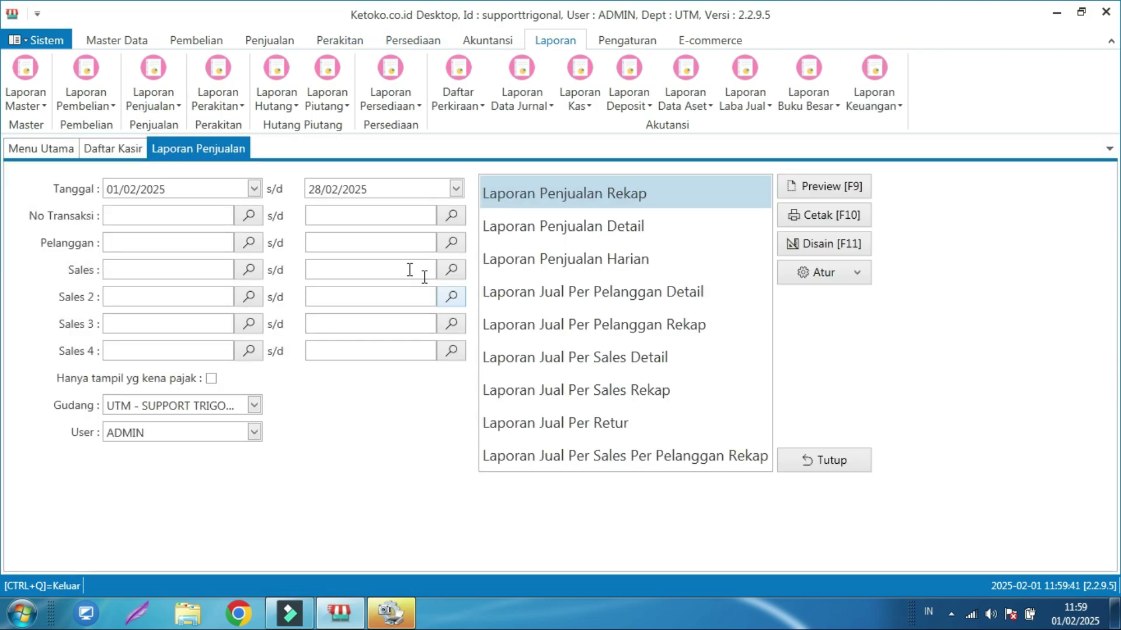
left_click(254, 405)
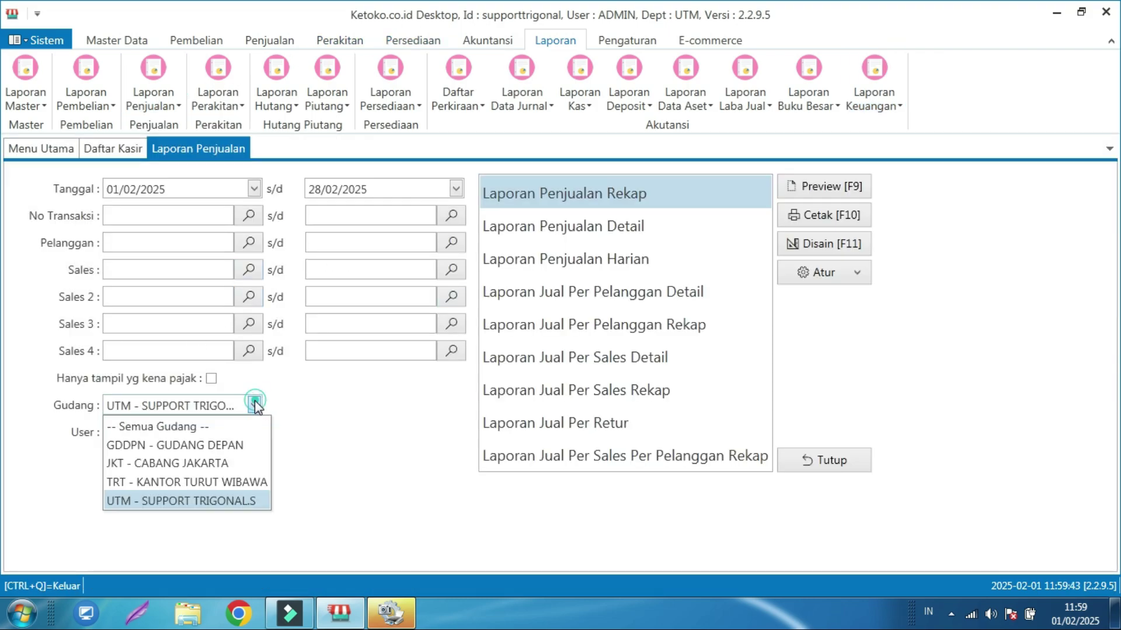
left_click(199, 464)
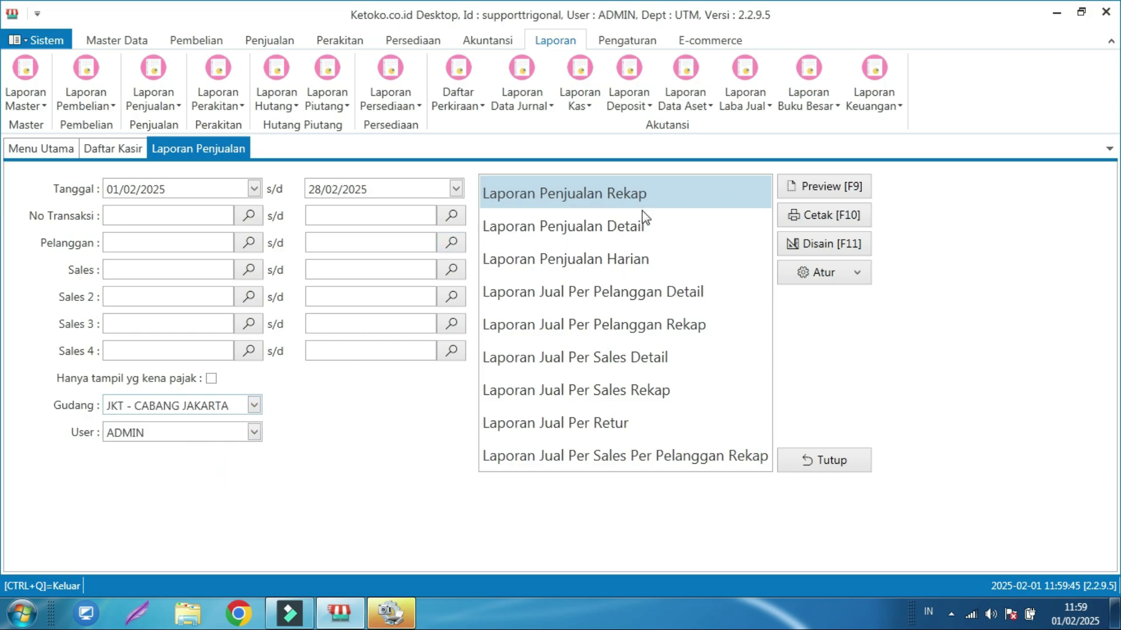
left_click(786, 189)
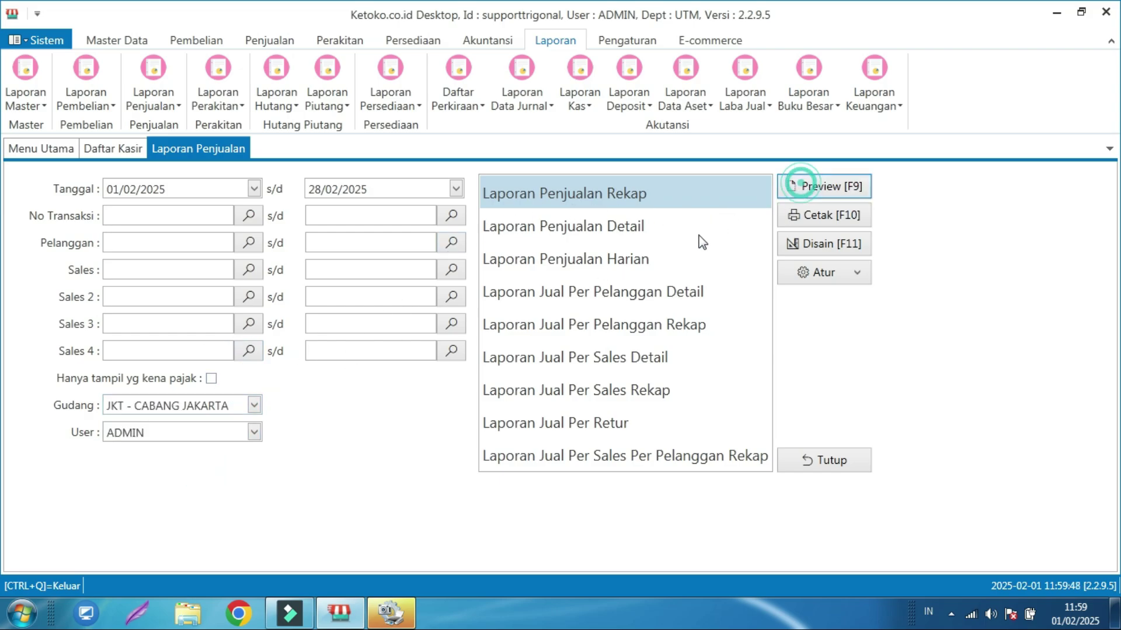